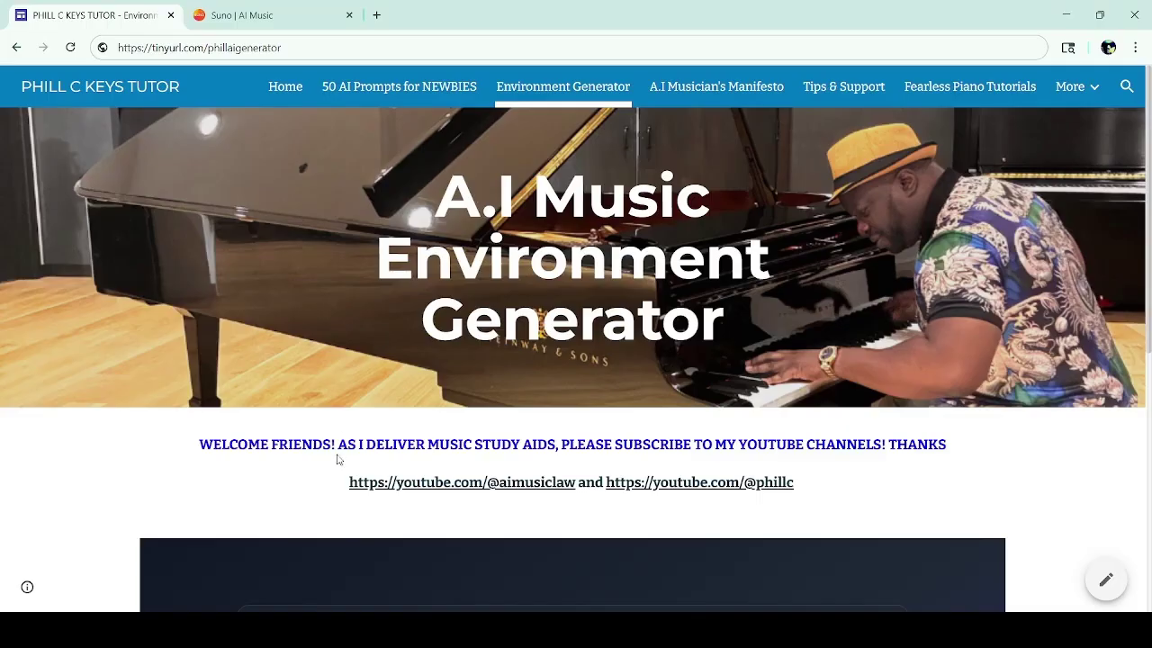
Set the music prompt's genre to Cinematic and its mood to Mysterious & Ethereal.
scroll(281, 493, down, 5)
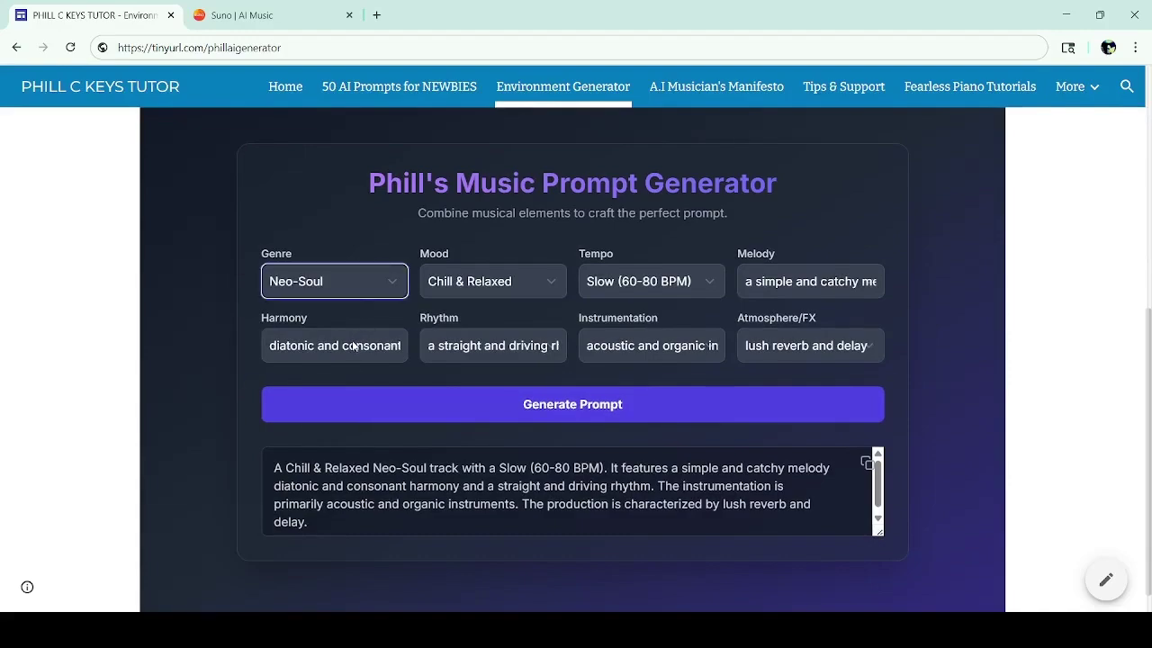
key(Down)
key(Tab)
key(Down)
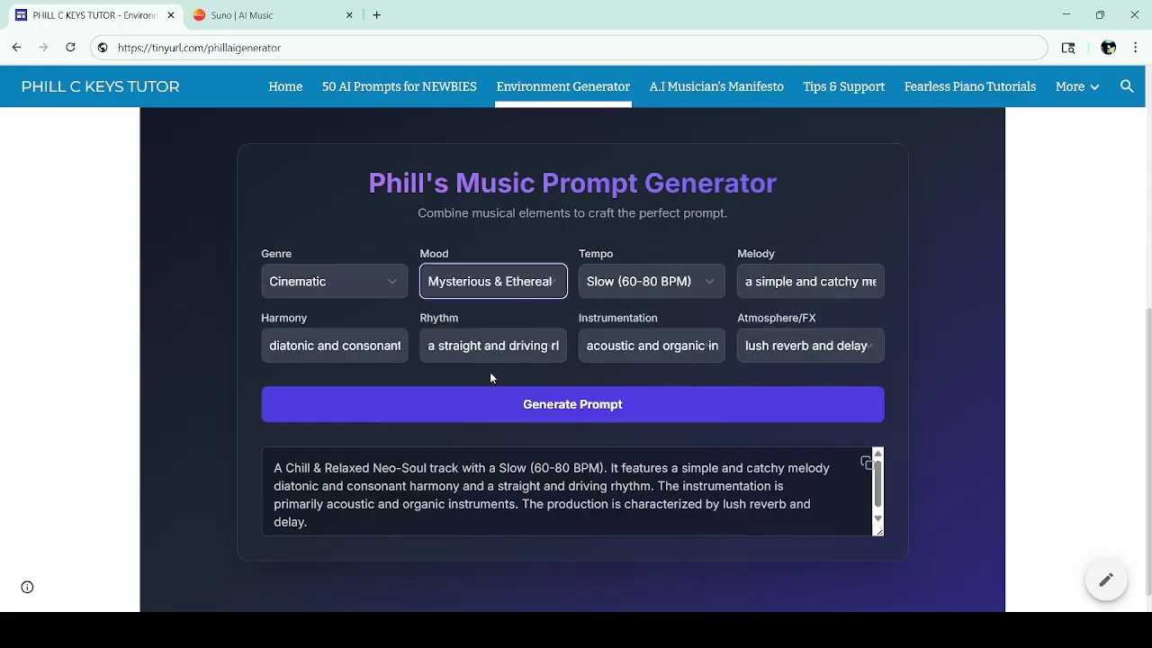
key(Tab)
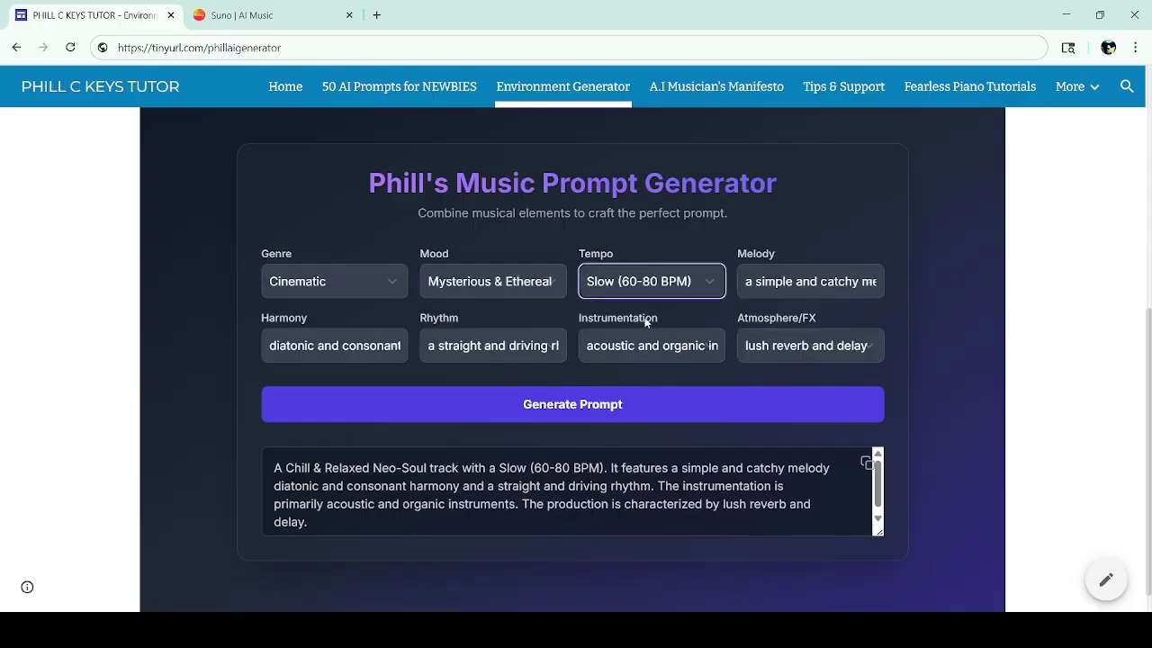
Choose an improvised and spontaneous melody and chromatic and dissonant harmony for the cinematic prompt.
click(781, 287)
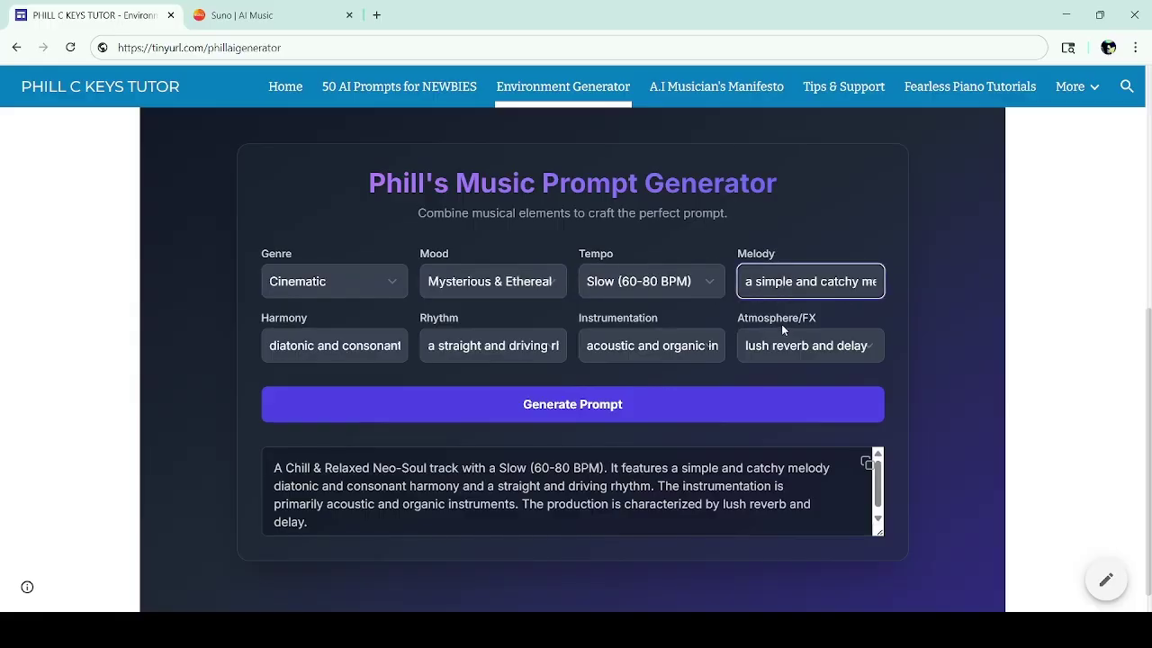
key(Down)
click(374, 352)
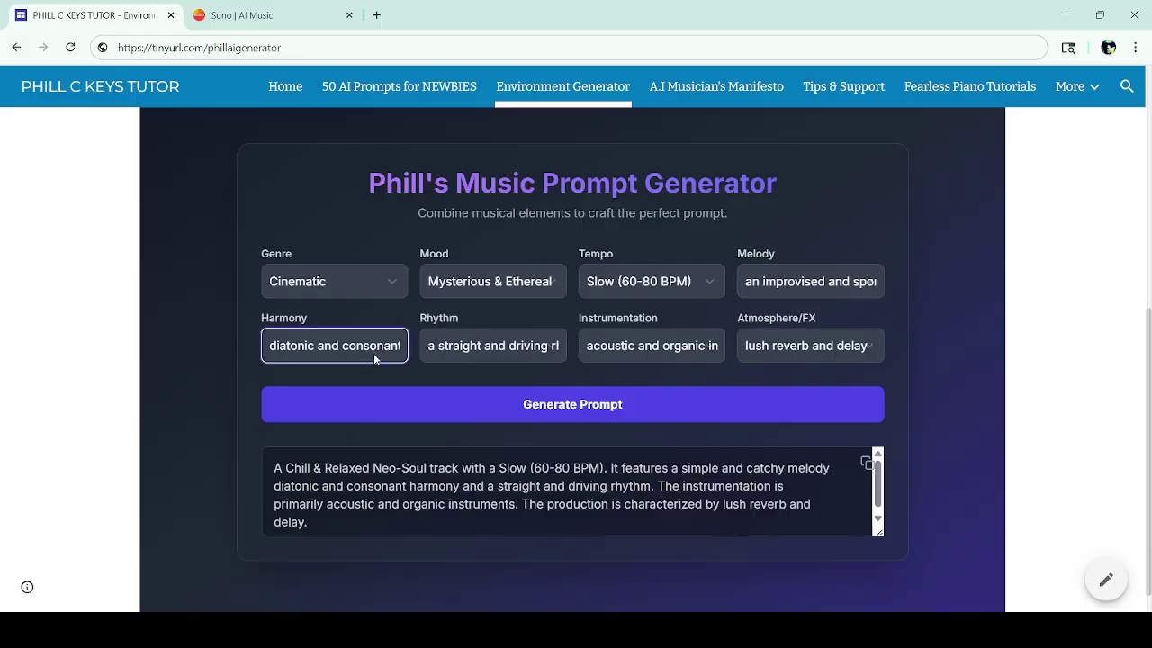
key(Down)
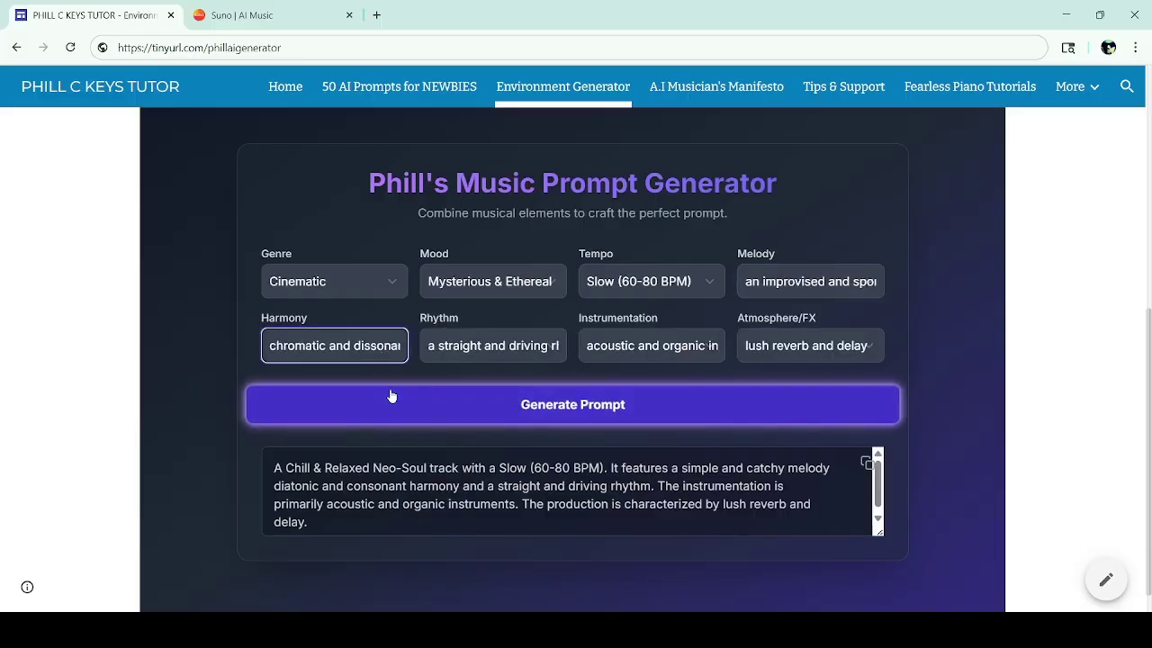
Set the rhythm to complex polyrhythms, the instrumentation to orchestral and cinematic instruments, and the atmosphere to a clean and modern production.
click(482, 350)
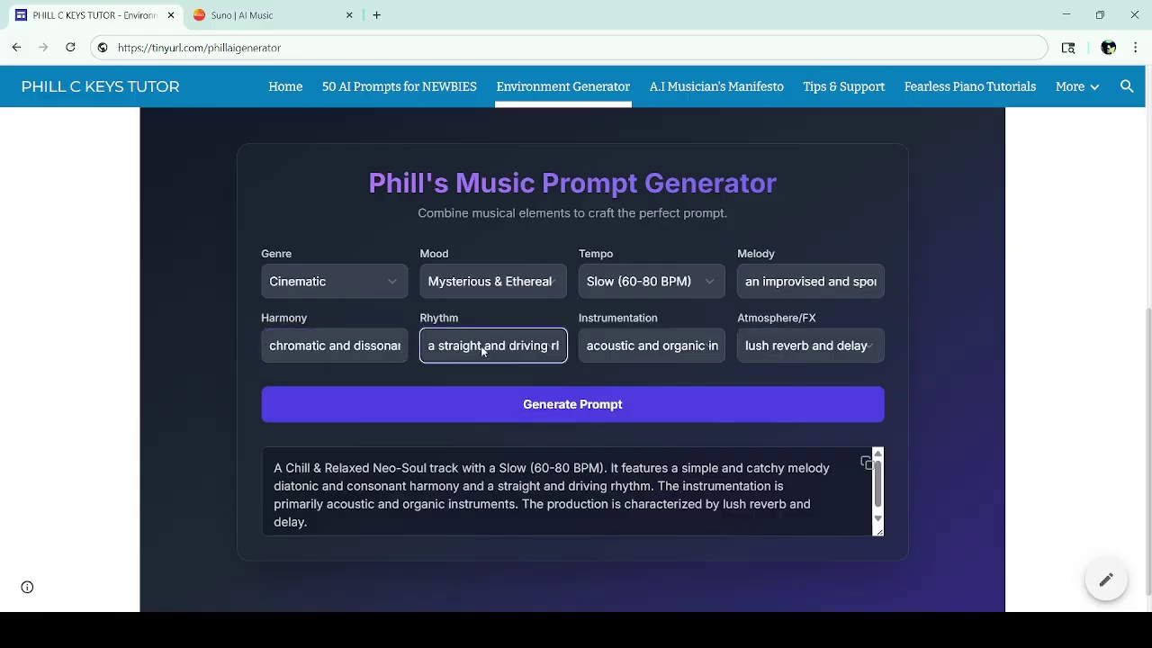
key(Down)
click(652, 348)
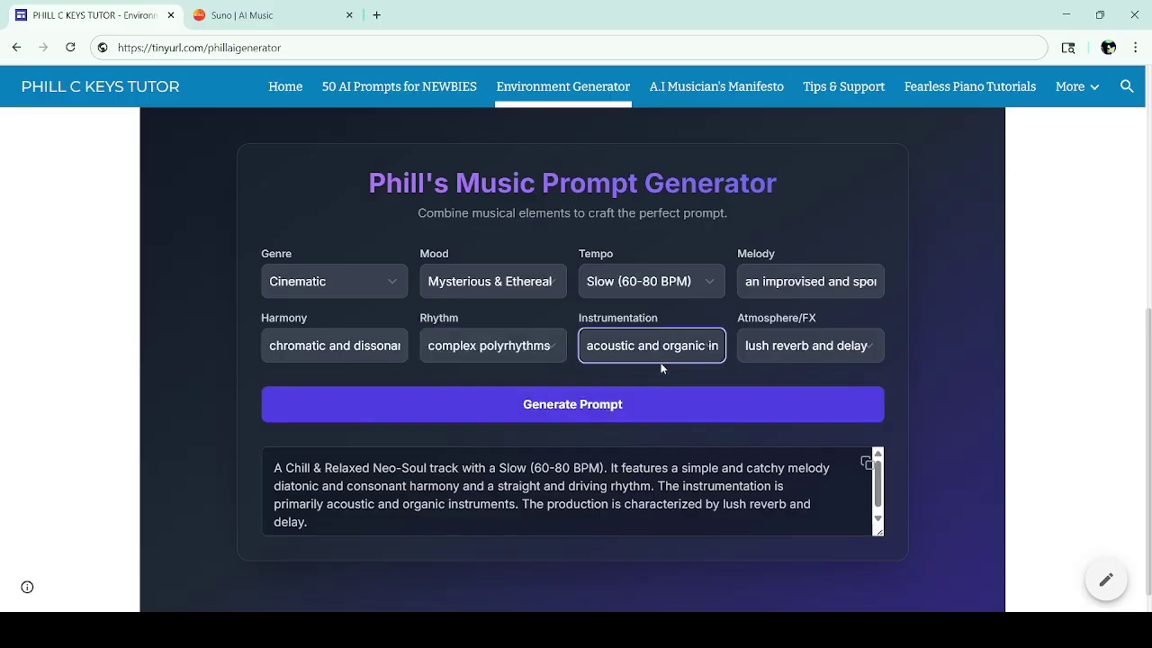
click(671, 423)
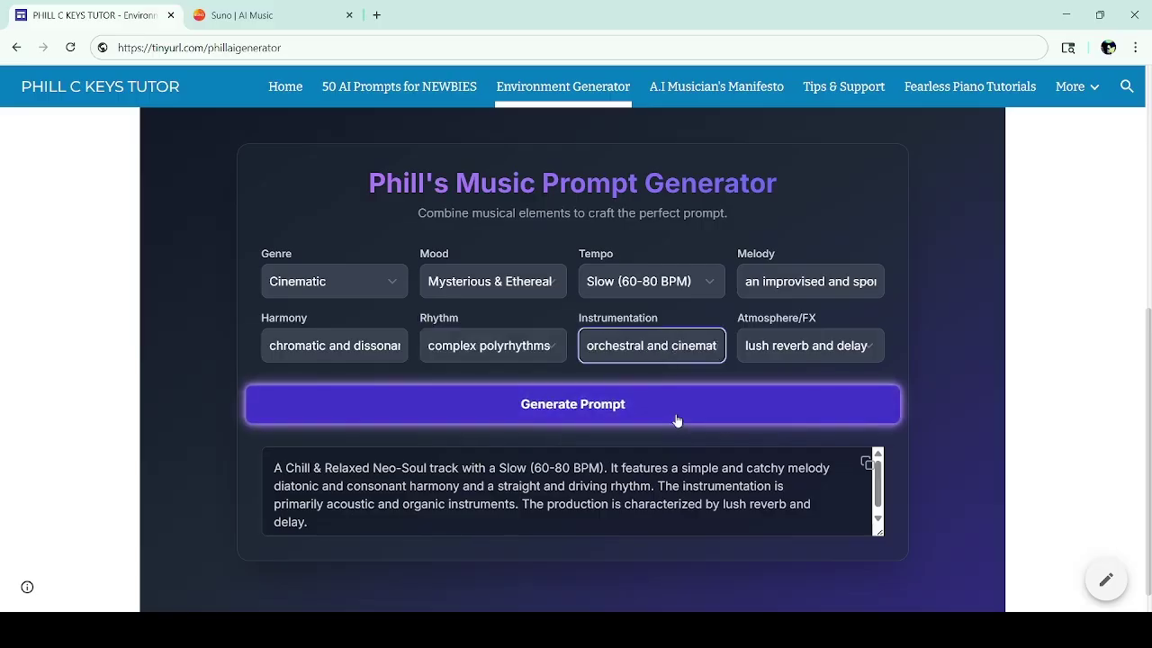
click(821, 348)
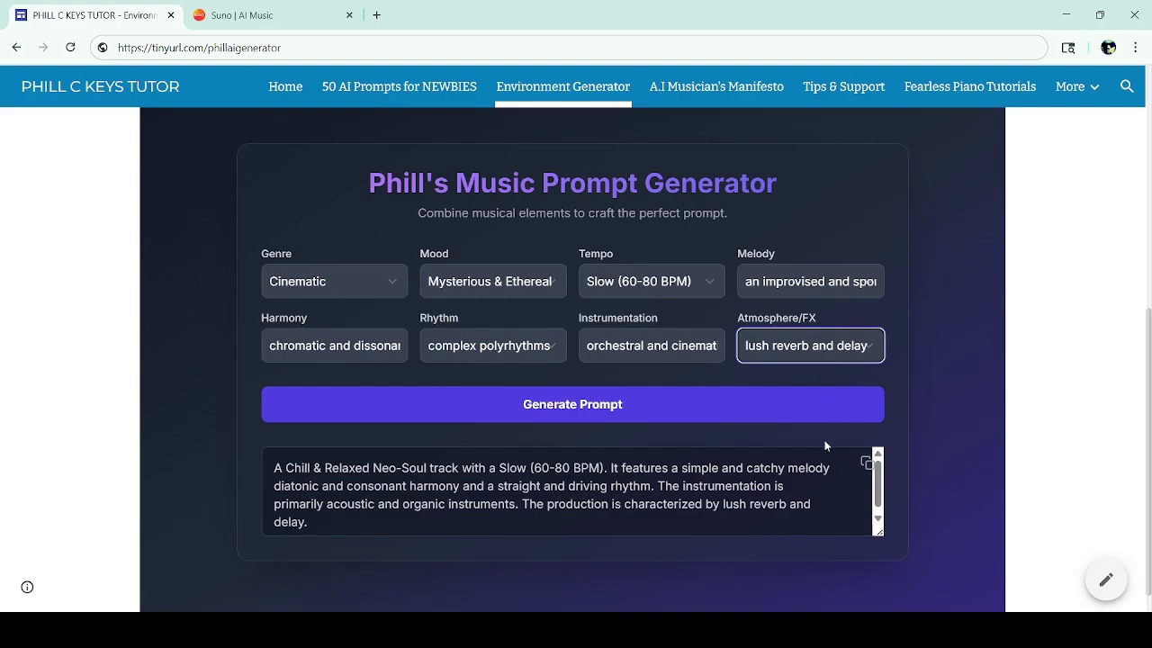
key(Down)
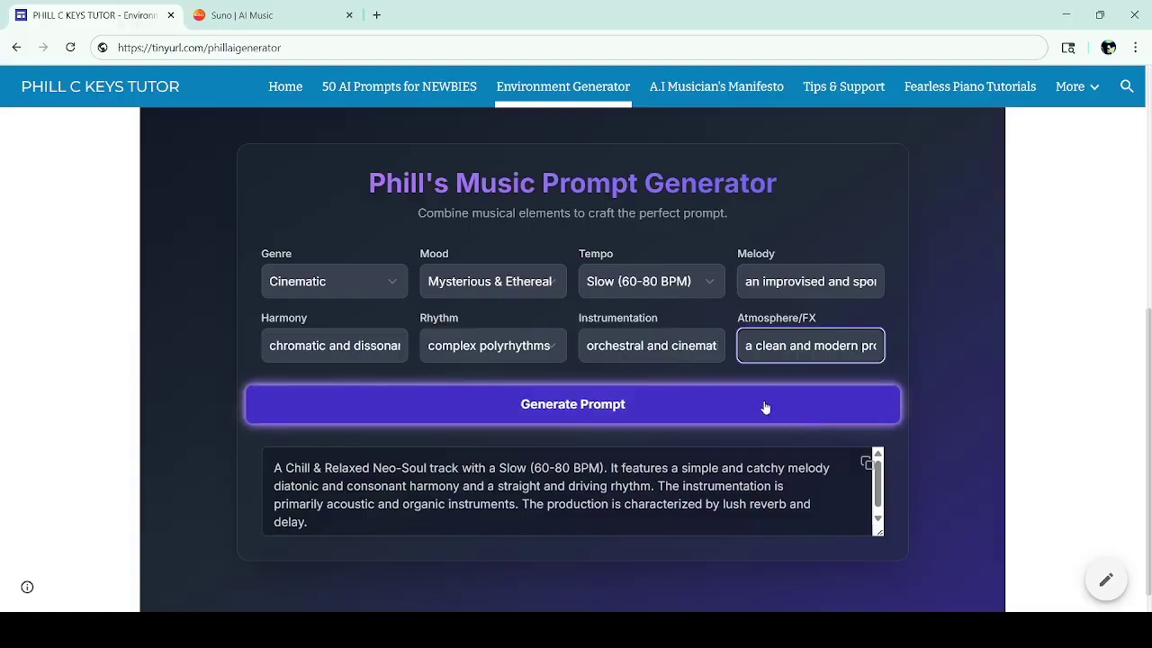
Generate the prompt from the chosen musical elements and copy the resulting text.
click(689, 398)
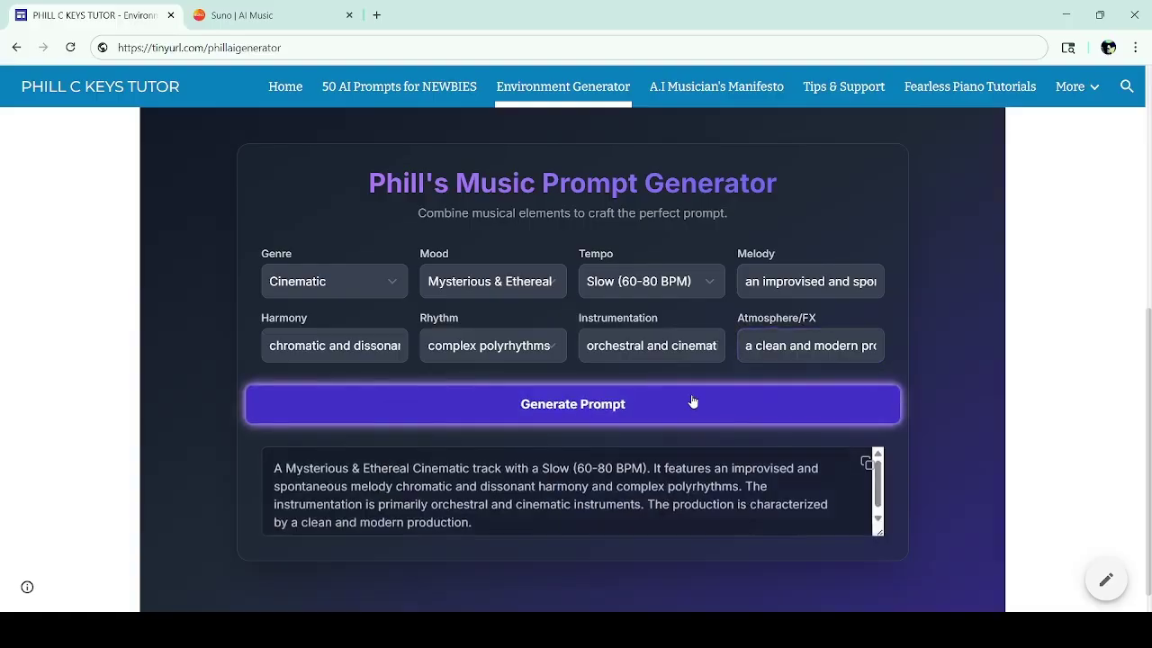
click(604, 490)
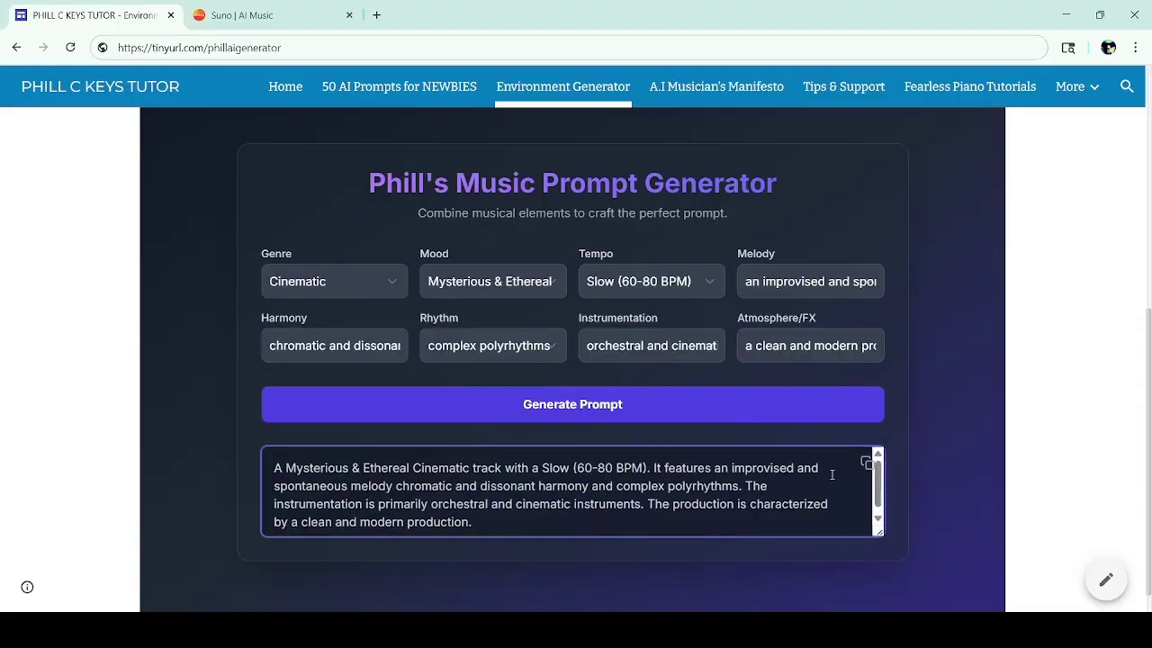
scroll(875, 486, down, 1)
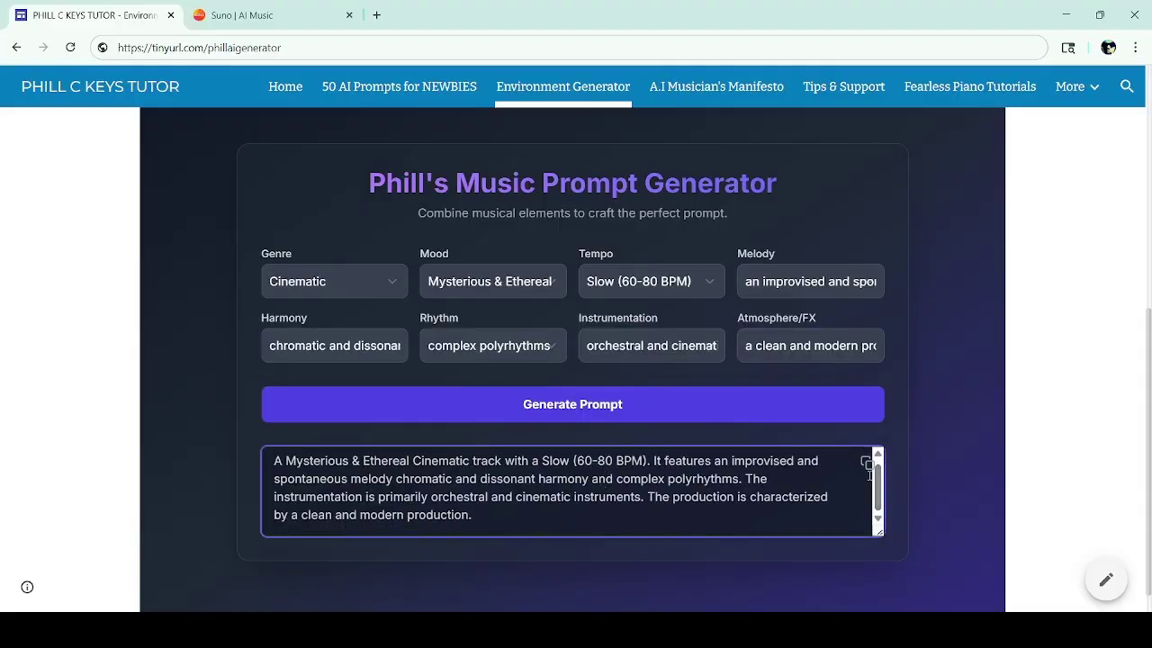
click(867, 466)
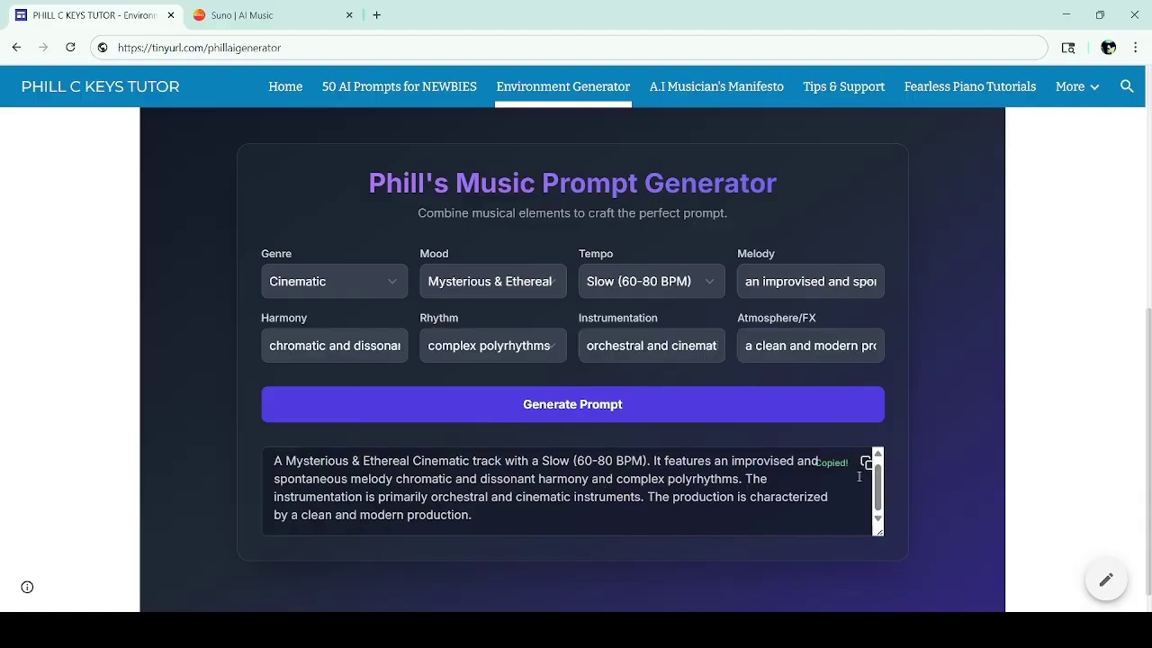
Switch to Suno, make the custom song instrumental, and paste the copied prompt as its style description.
click(261, 11)
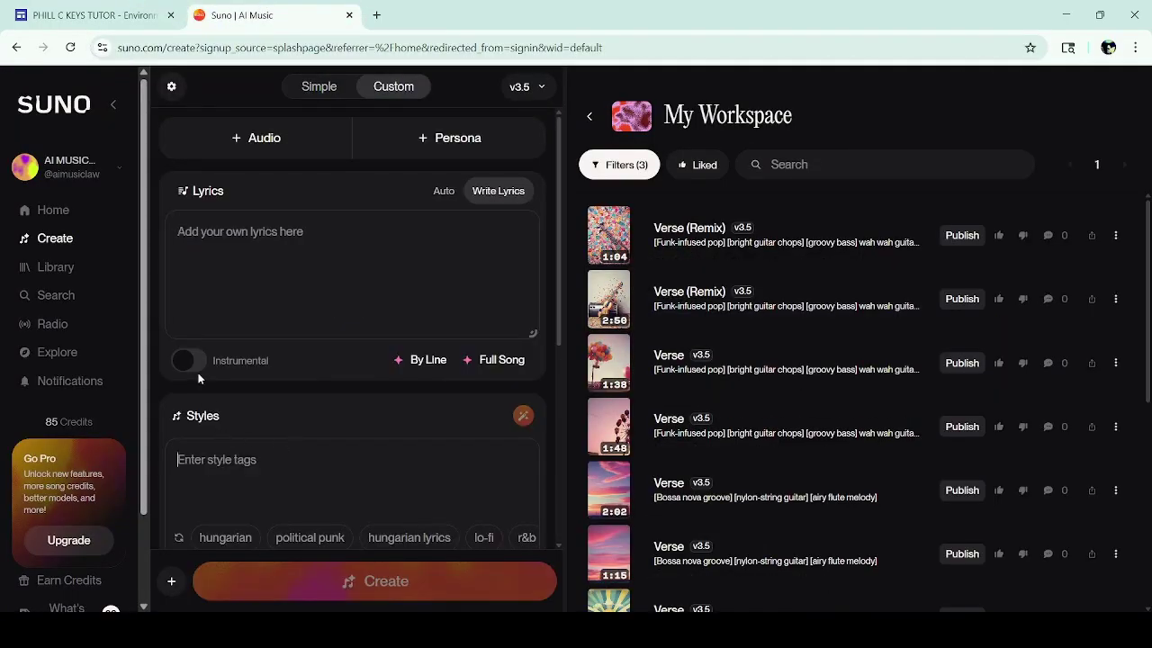
click(186, 360)
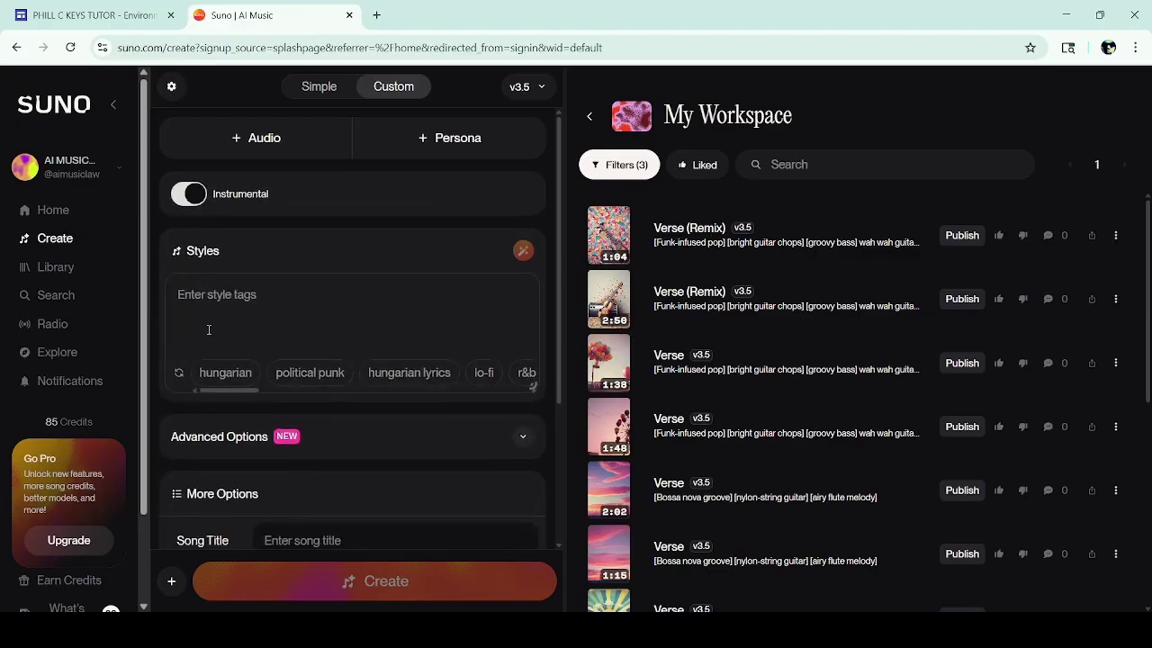
click(245, 297)
key(ctrl+v)
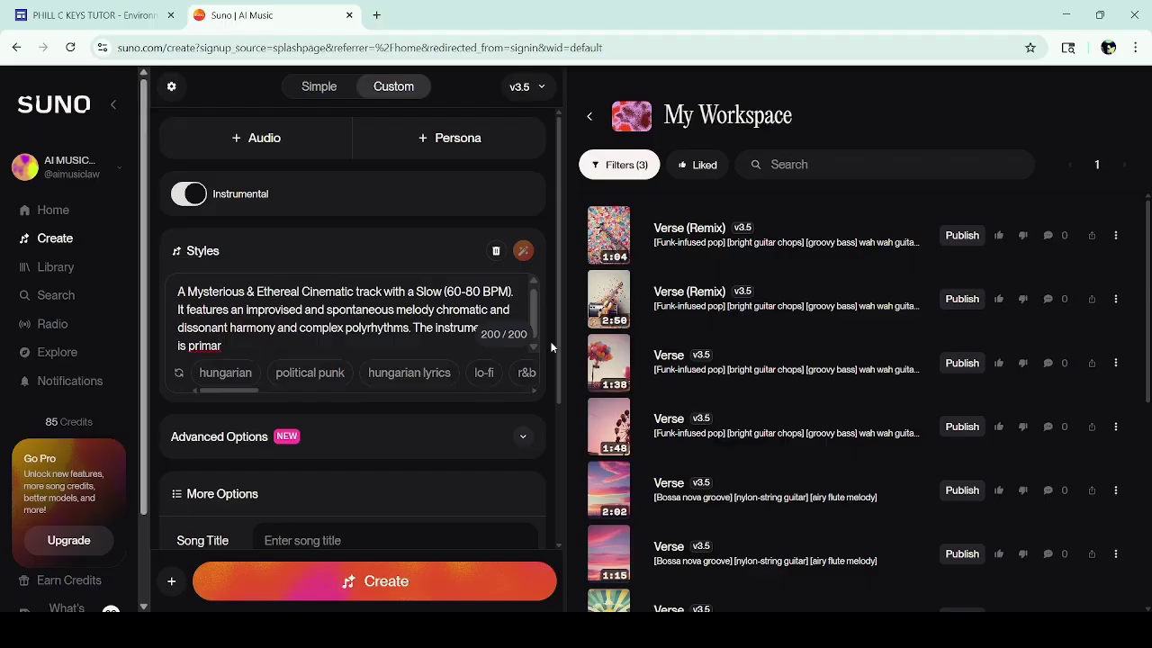
Title the song "Cinematic" and create it.
drag(555, 348, 536, 489)
click(463, 335)
text(C)
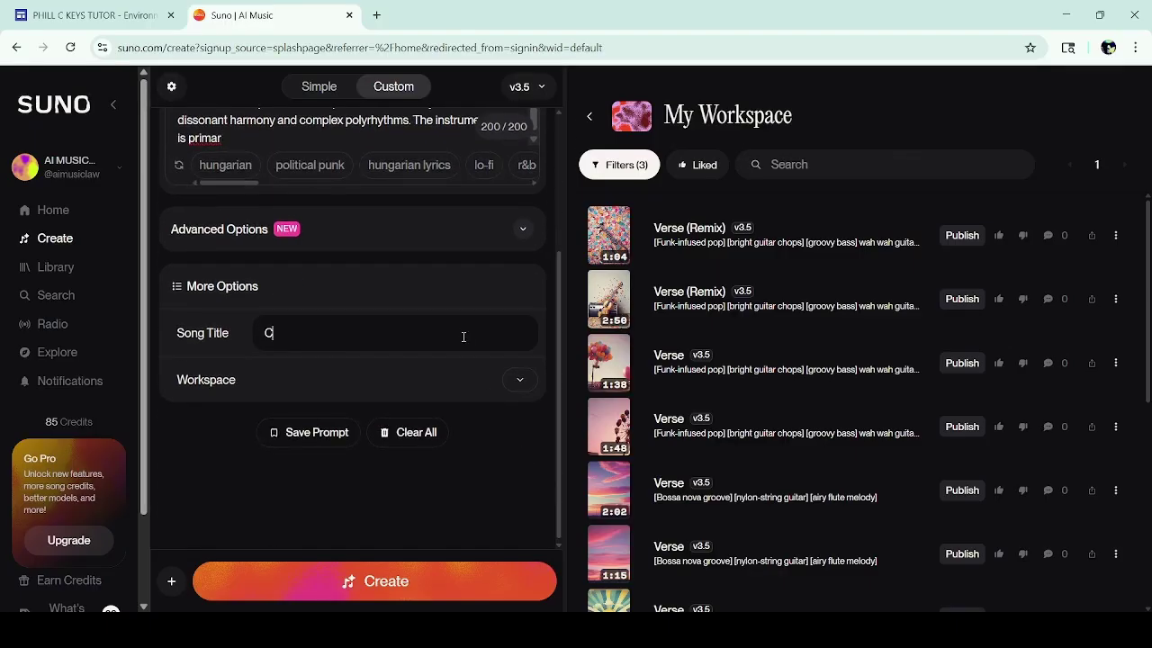
text(inematic)
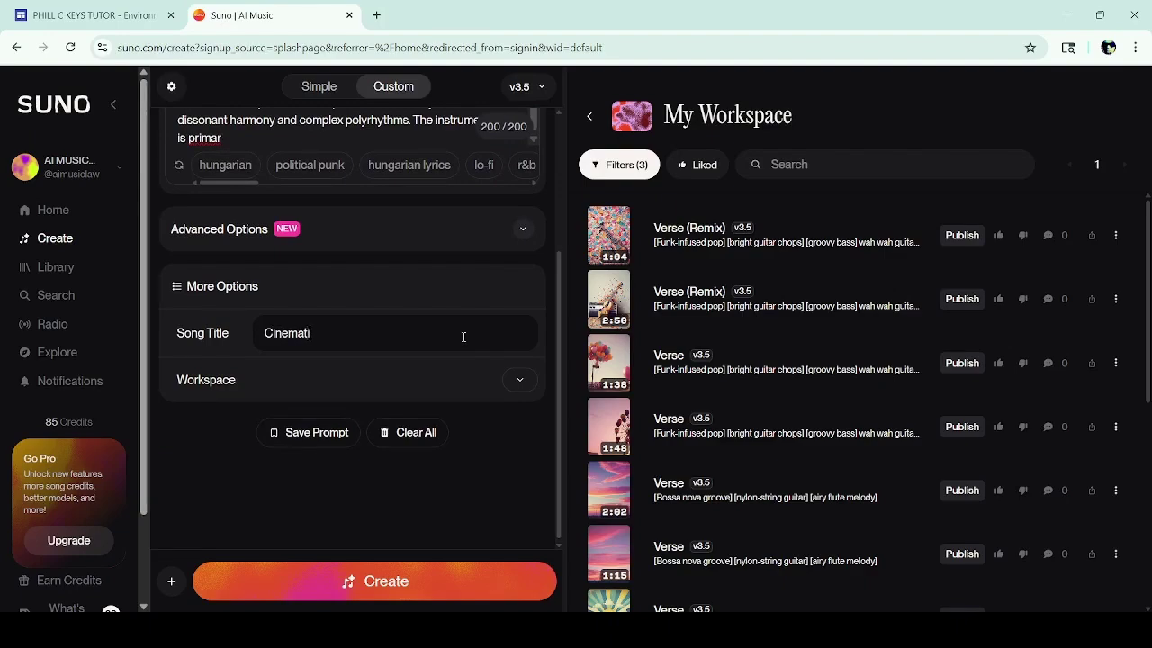
click(474, 589)
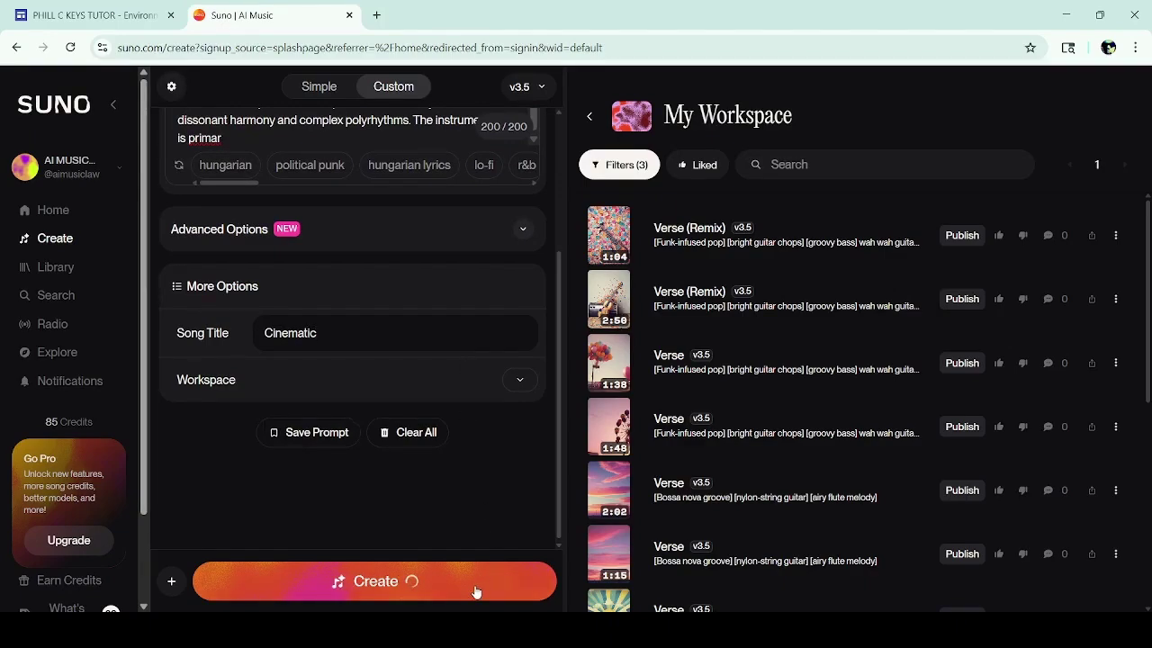
Play the second of the two new Cinematic tracks in the workspace.
click(604, 310)
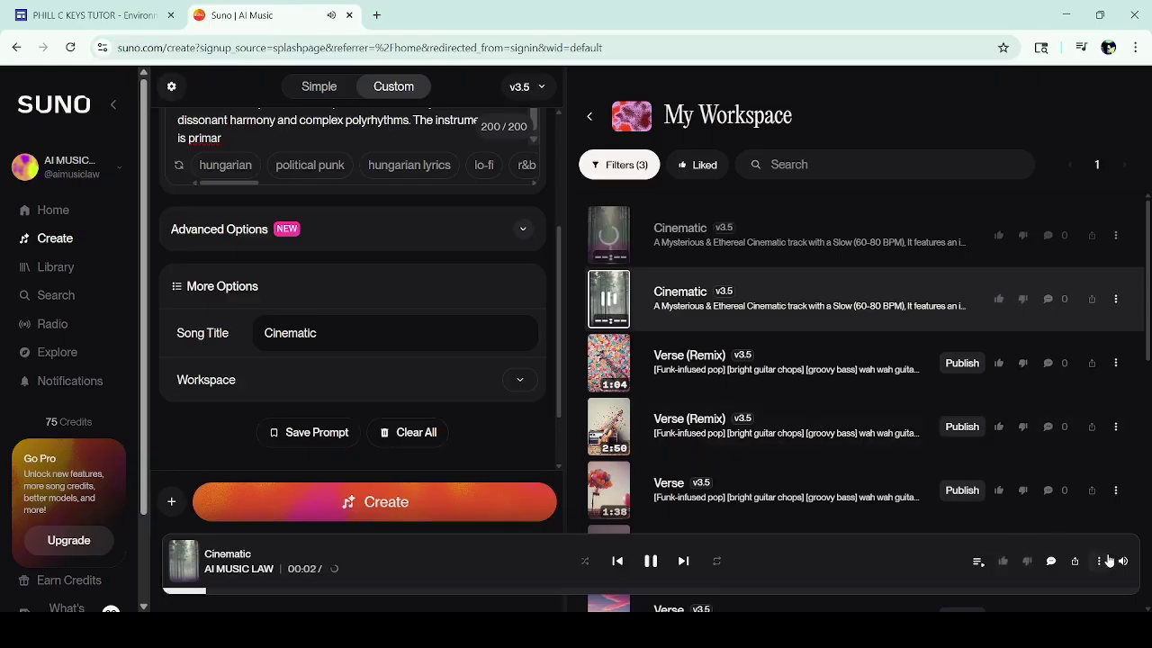
mouse_move(1122, 565)
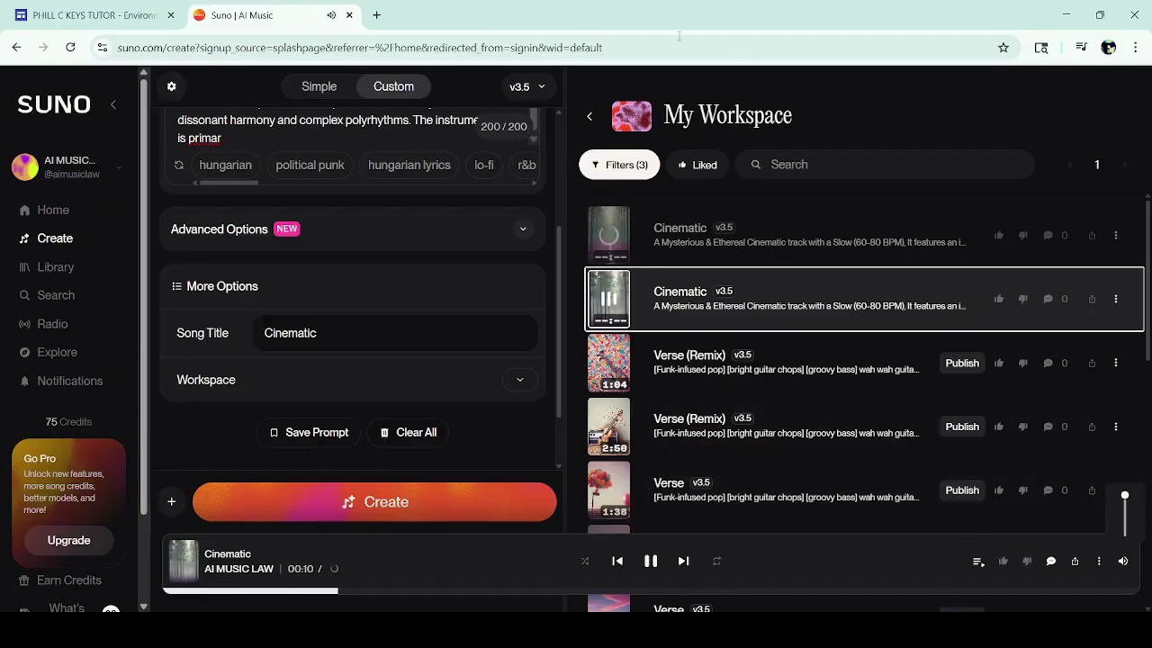
Read through the song's style description line by line to see how the pasted prompt was taken over.
scroll(401, 232, up, 3)
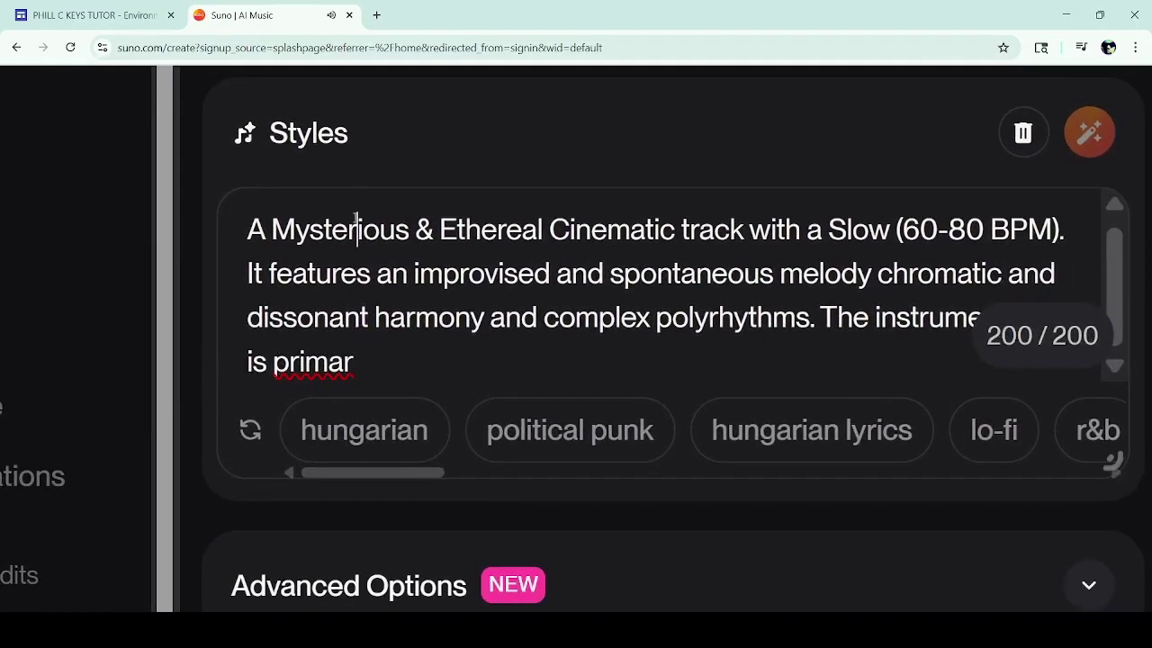
key(Down)
key(Down)
key(Down)
key(Up)
key(Up)
key(Up)
key(Up)
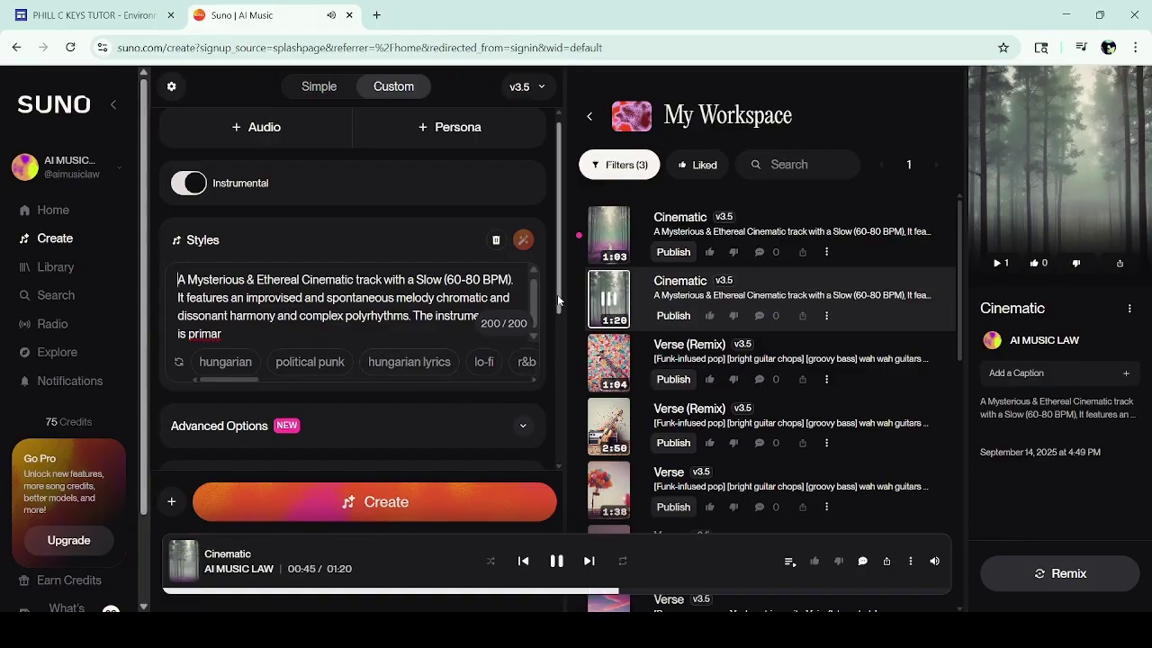
Check the song's Advanced Options and collapse them again.
drag(557, 295, 561, 346)
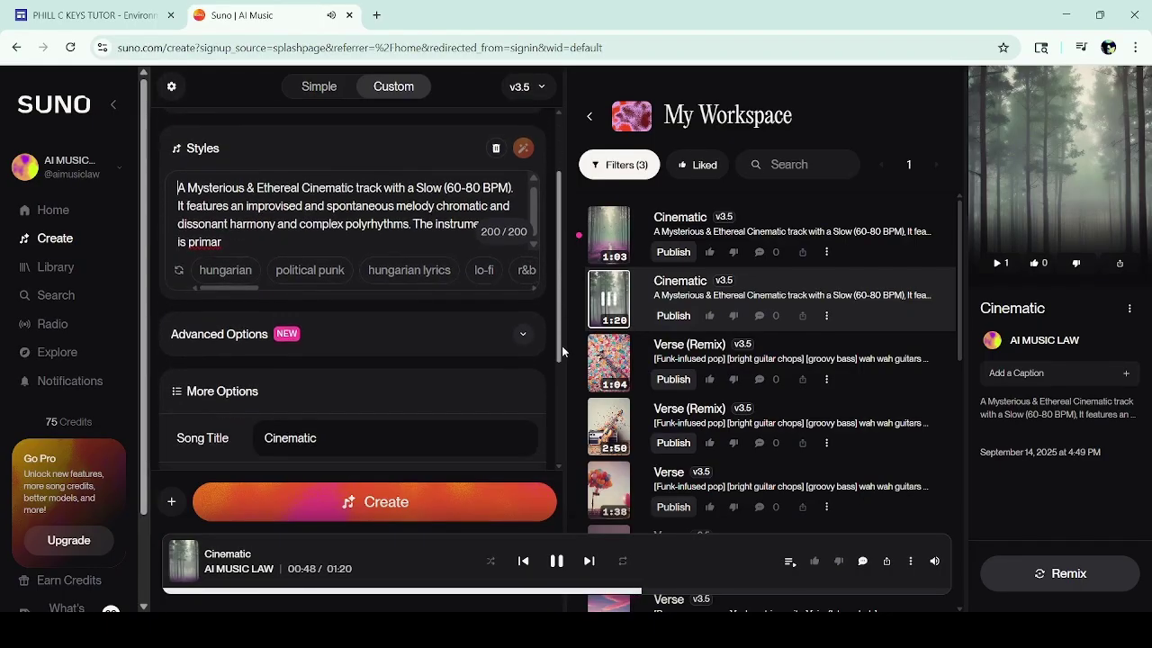
click(522, 320)
click(523, 321)
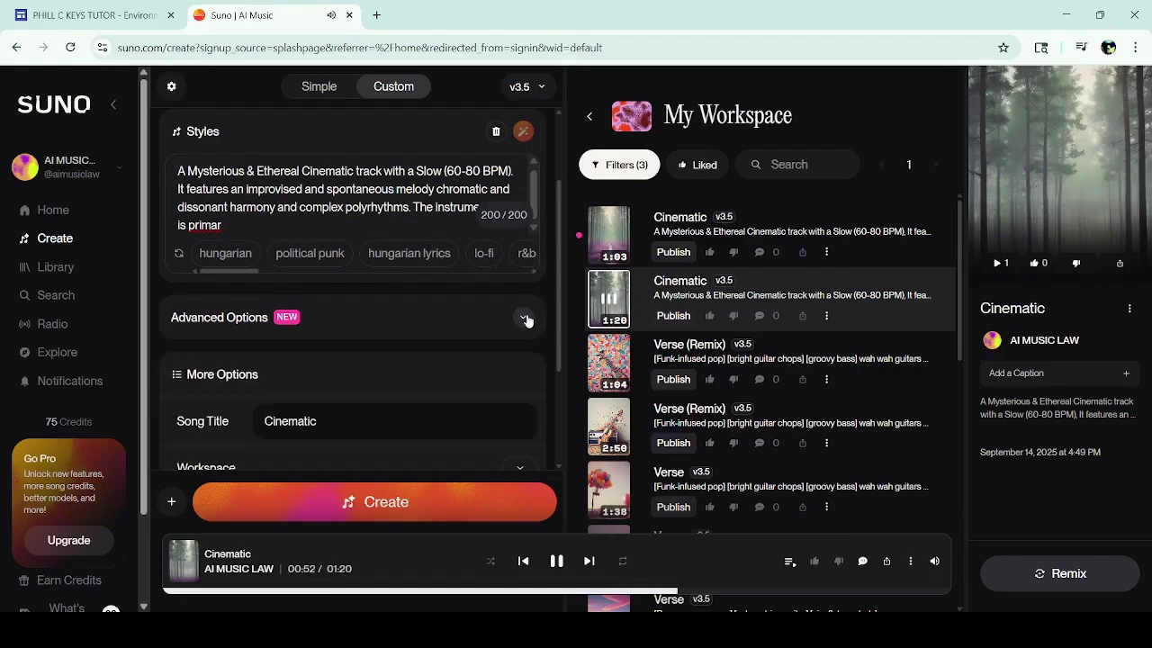
drag(562, 281, 570, 266)
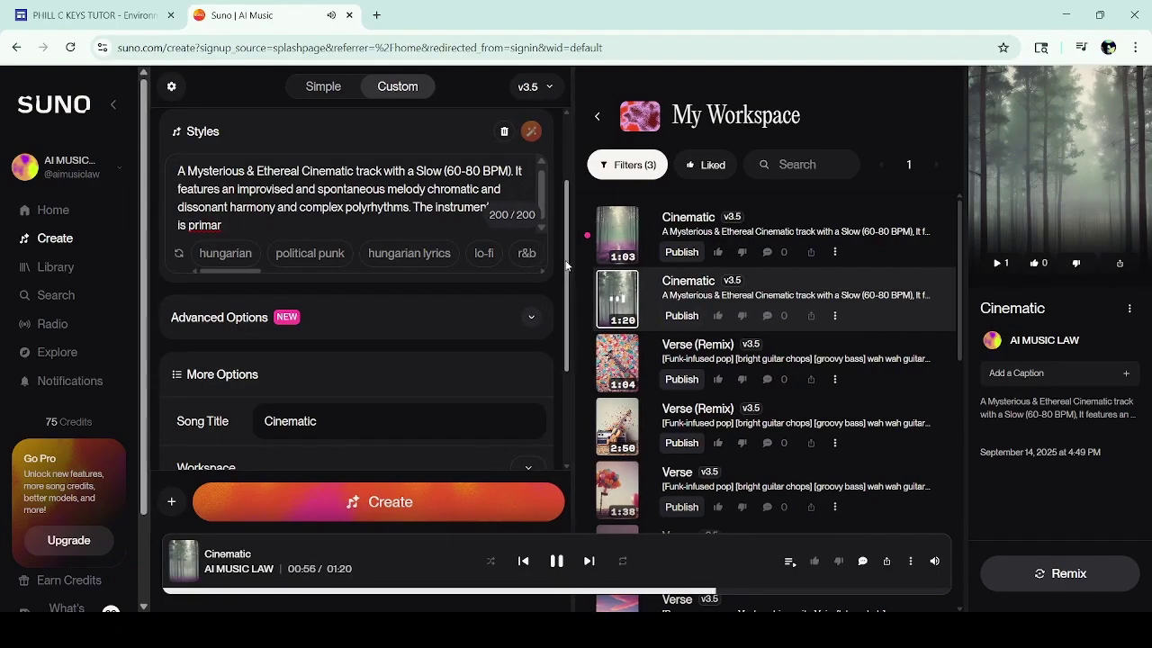
scroll(560, 222, up, 2)
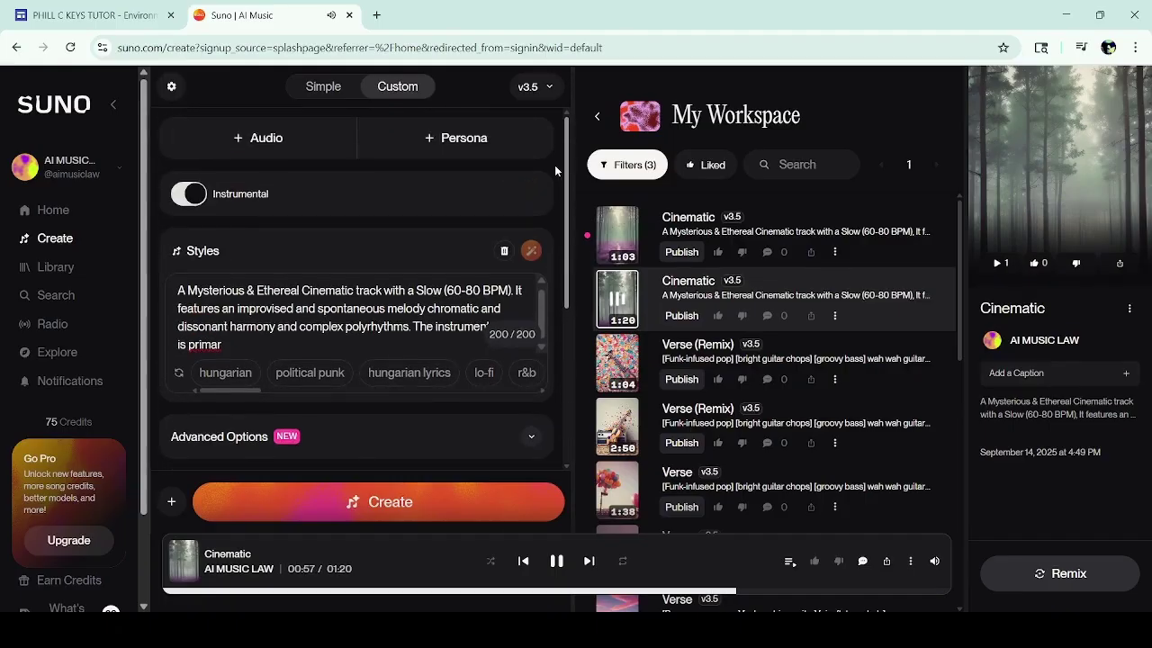
Stop the current track and play the first Cinematic track in the workspace.
click(616, 306)
click(618, 236)
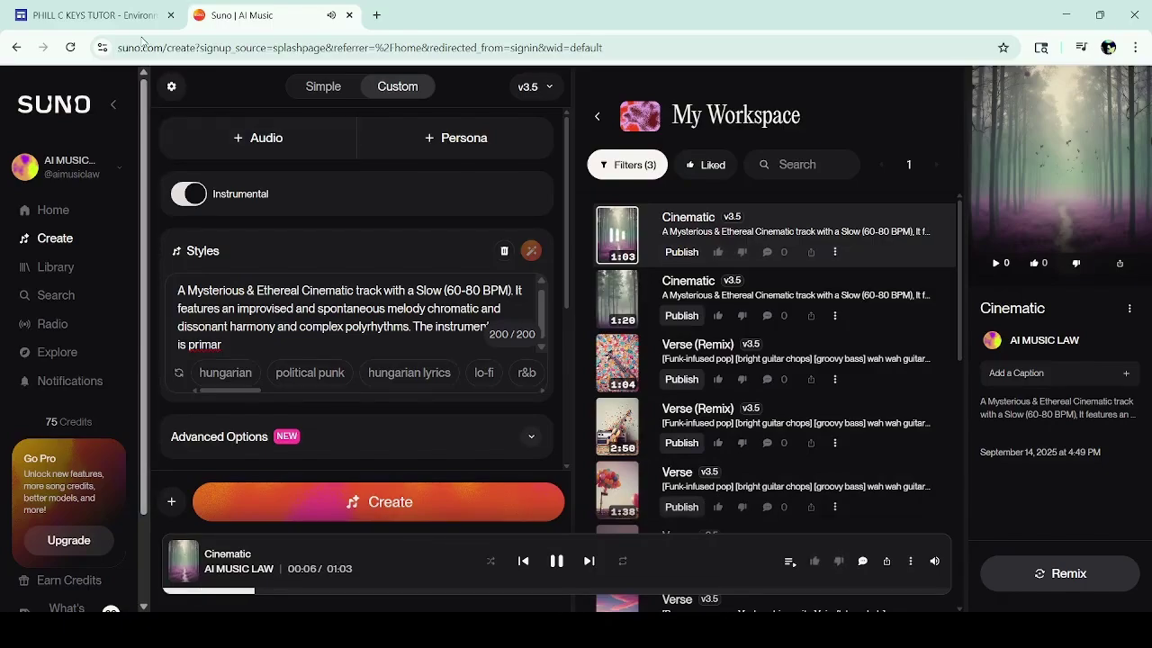
Return to Phill's Music Prompt Generator and set the genre to Hard Rock, mood to Energetic & Upbeat, and tempo to Fast (130-160 BPM).
click(114, 13)
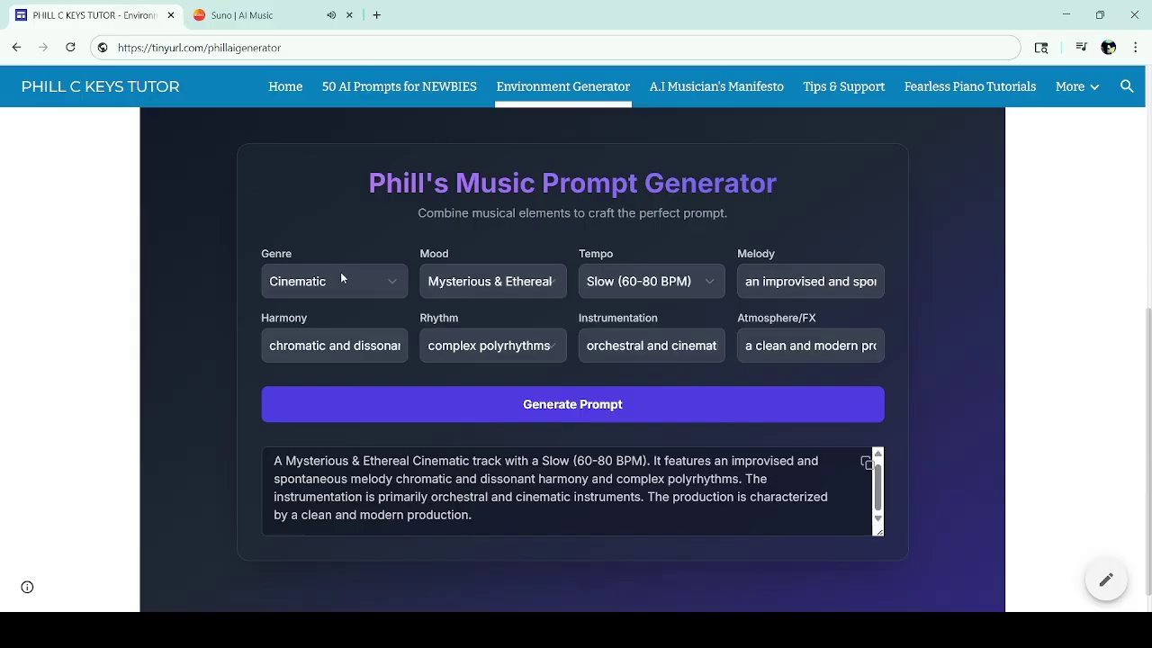
key(h)
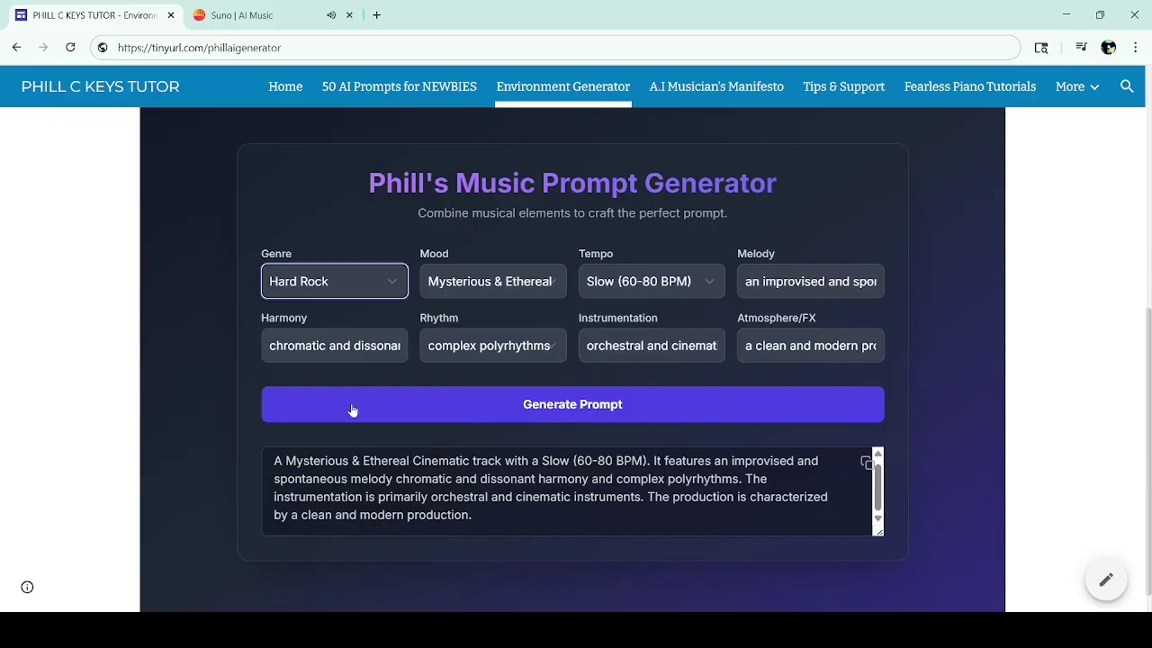
key(Tab)
key(e)
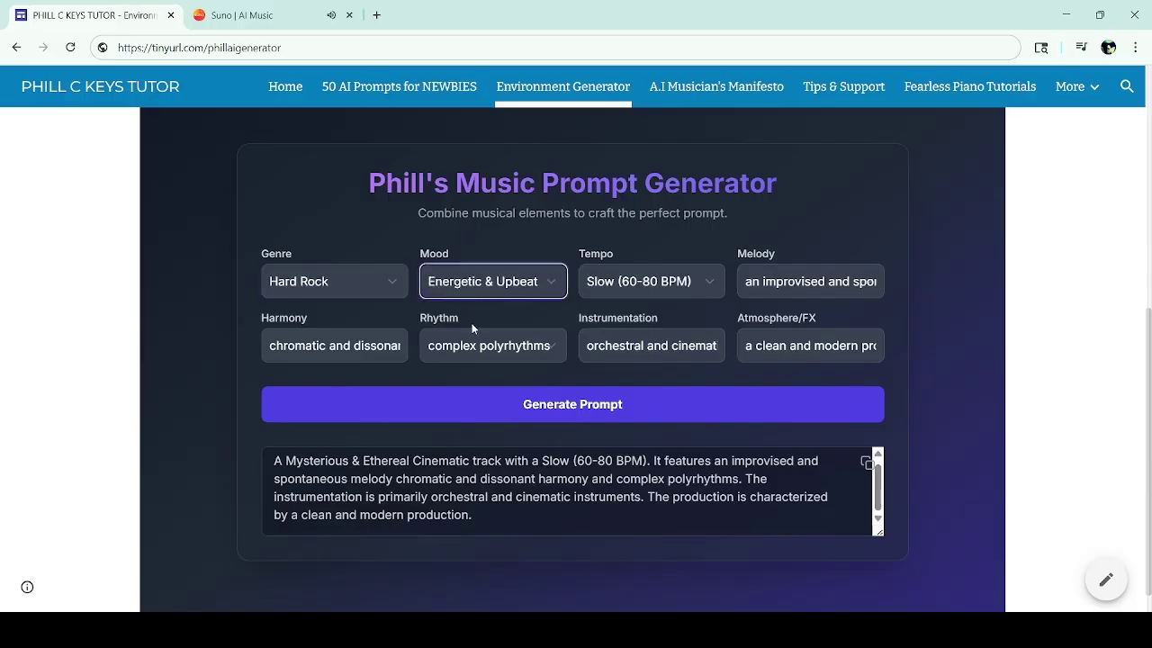
key(Tab)
key(f)
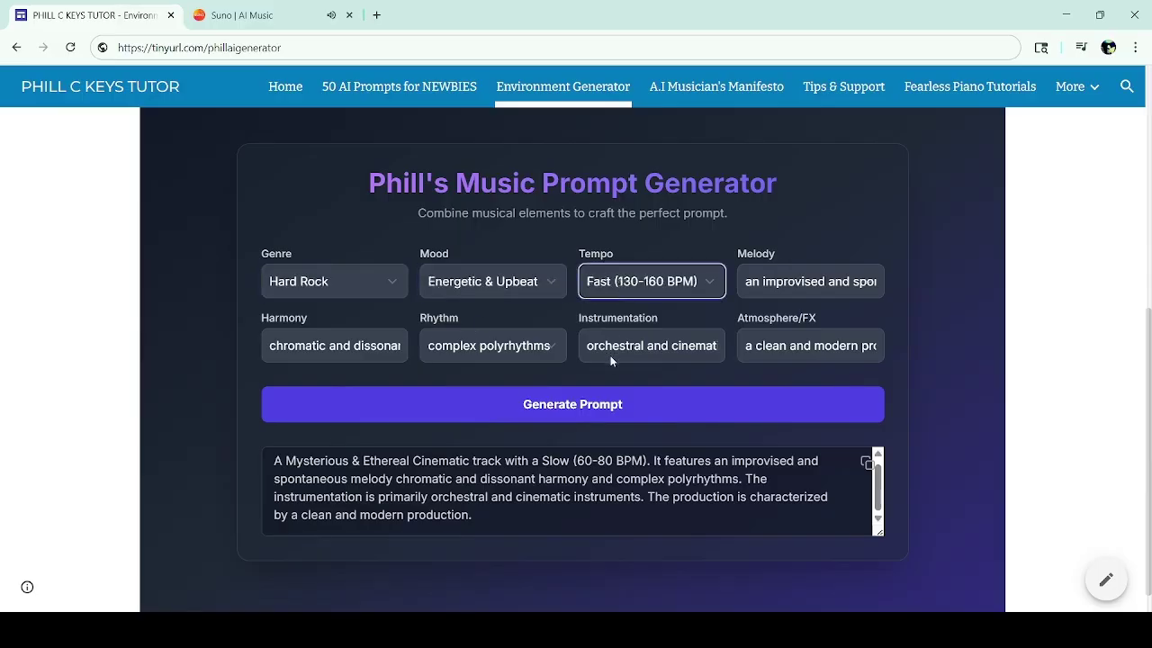
Set the melody to a simple and catchy melody and the harmony to diatonic and consonant.
click(798, 281)
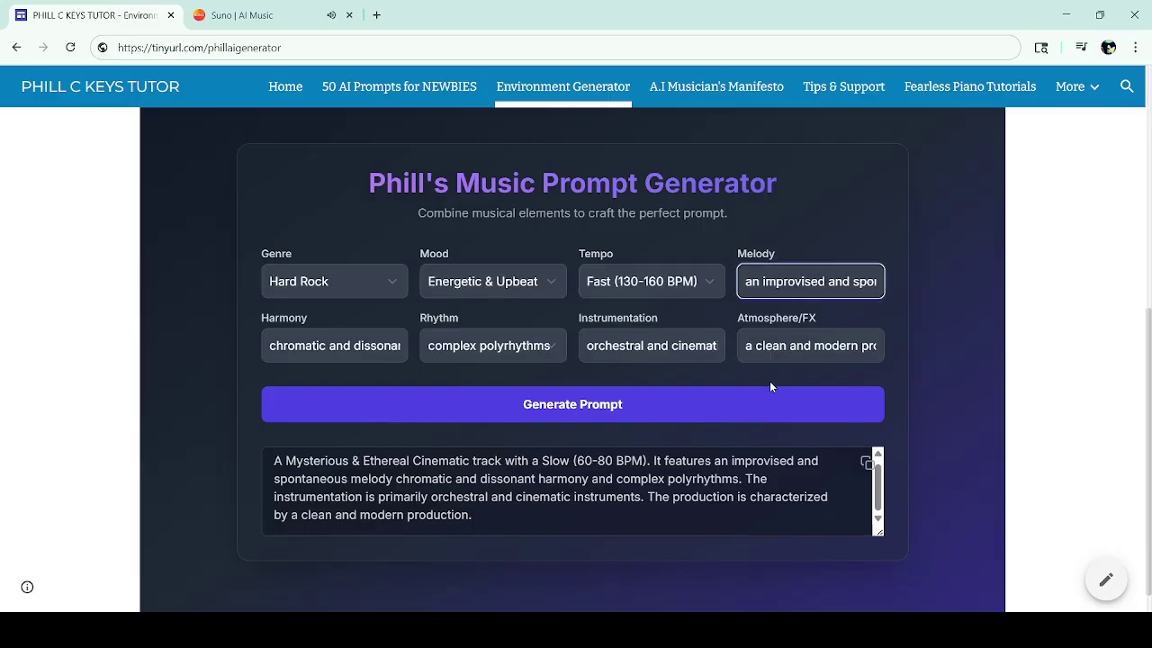
key(Down)
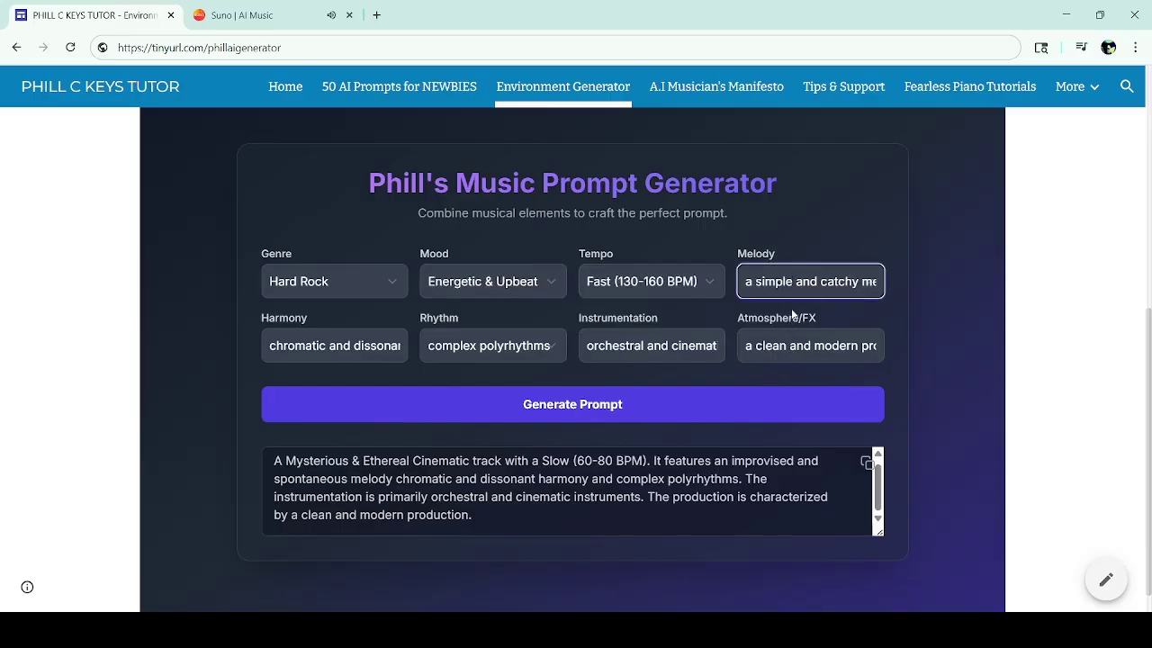
click(356, 351)
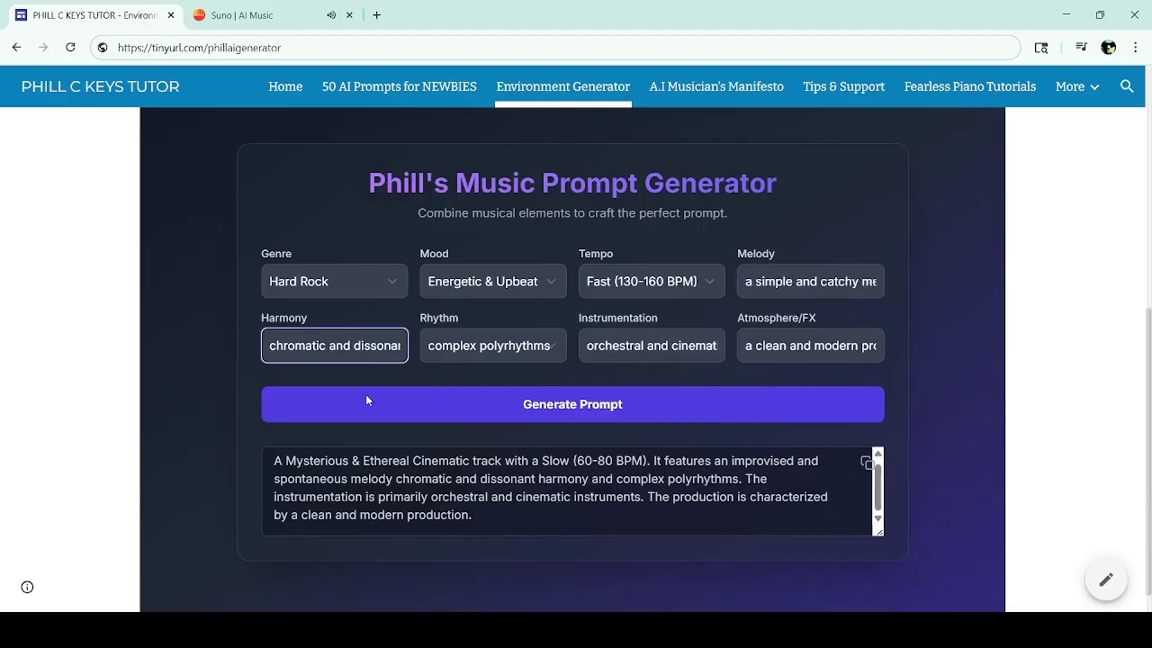
key(Down)
Set the rhythm to minimal and sparse percussion and the instrumentation to electronic and synthetic instruments.
click(482, 349)
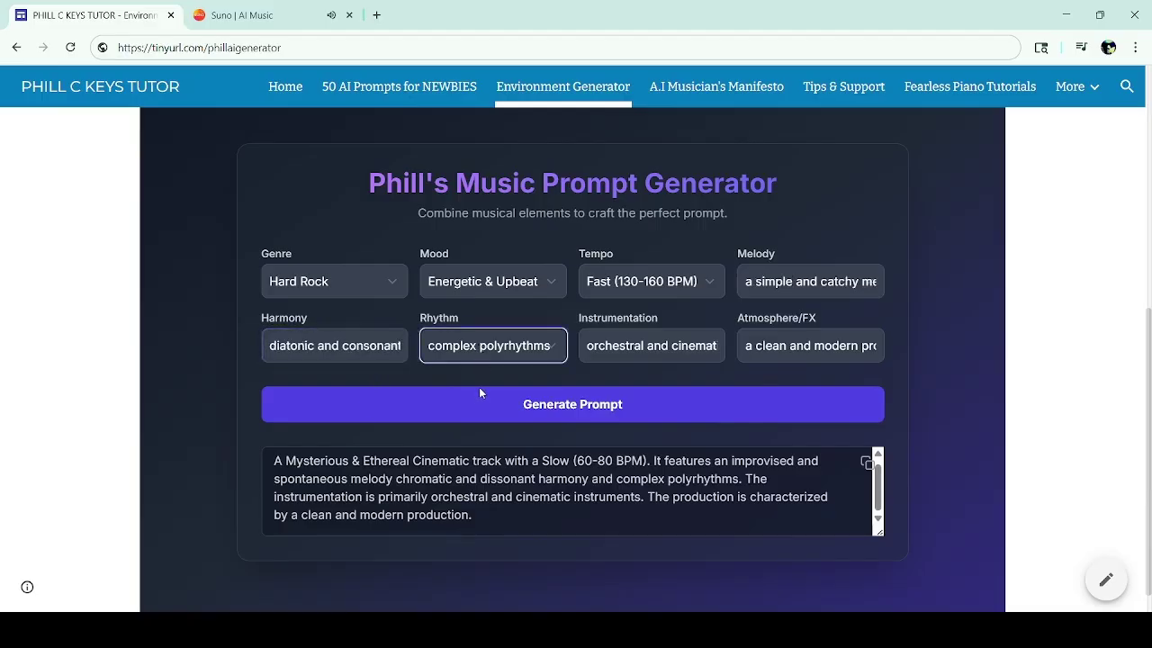
key(Down)
click(628, 349)
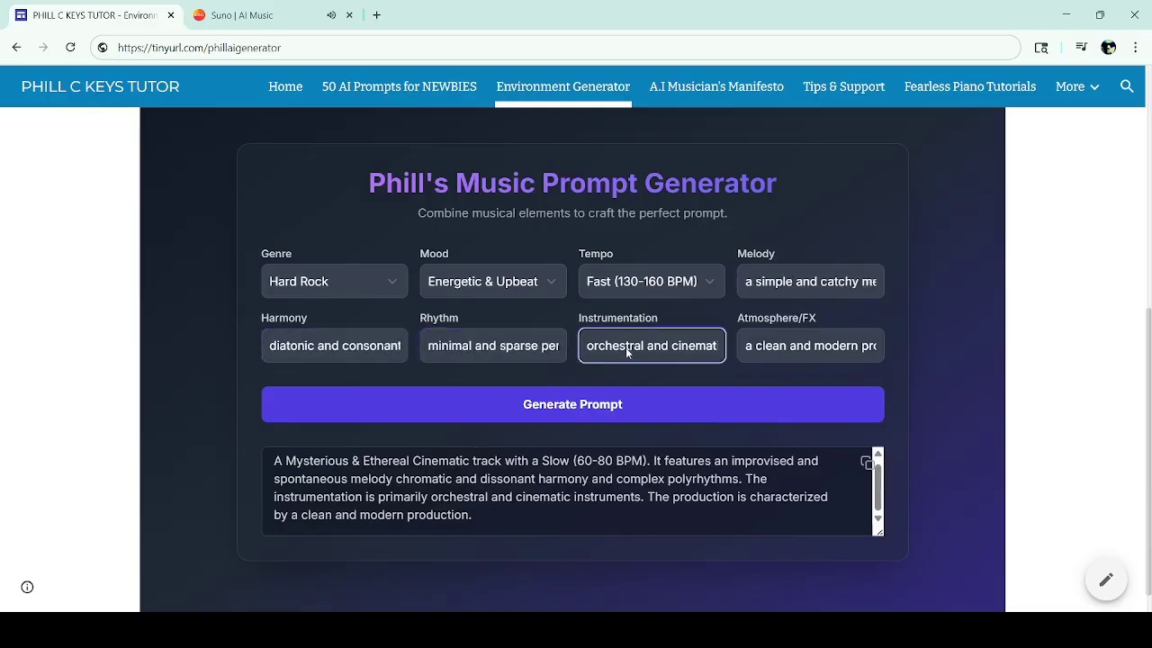
key(Down)
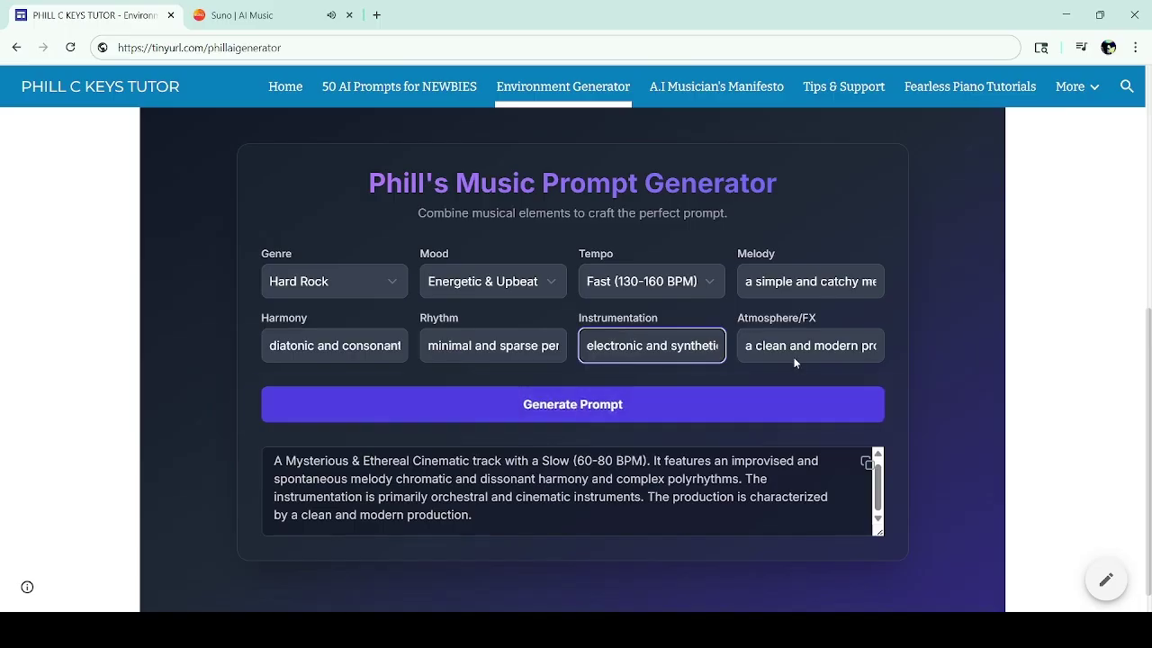
click(804, 382)
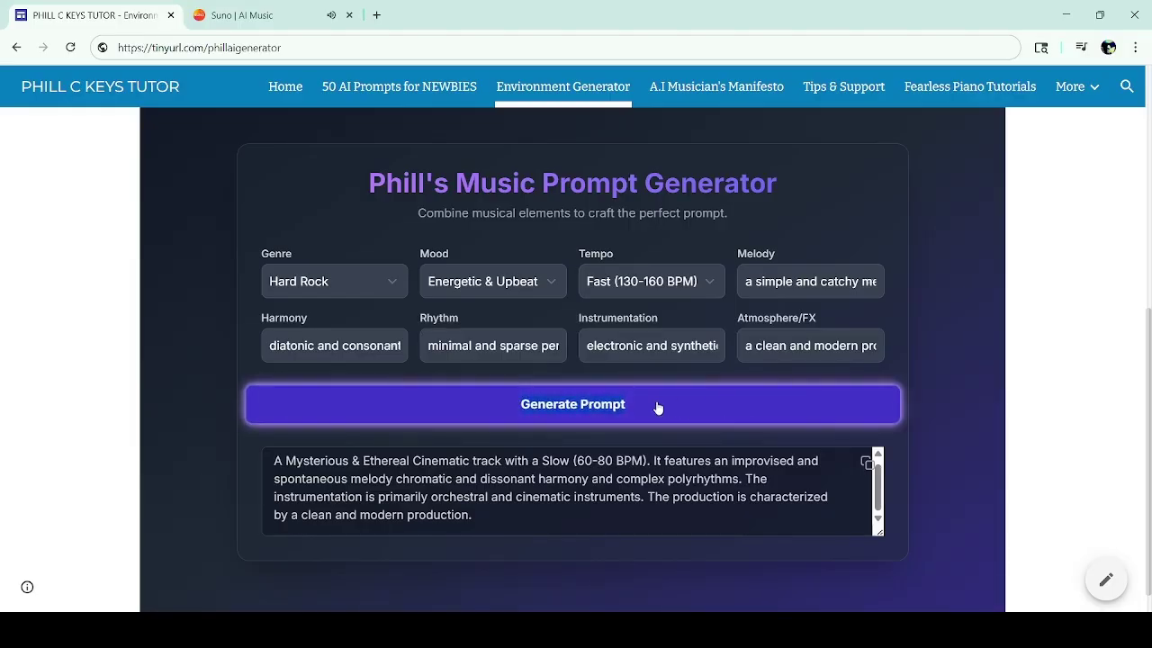
Generate the hard rock prompt and copy its full text.
click(629, 406)
click(461, 495)
key(ctrl+a)
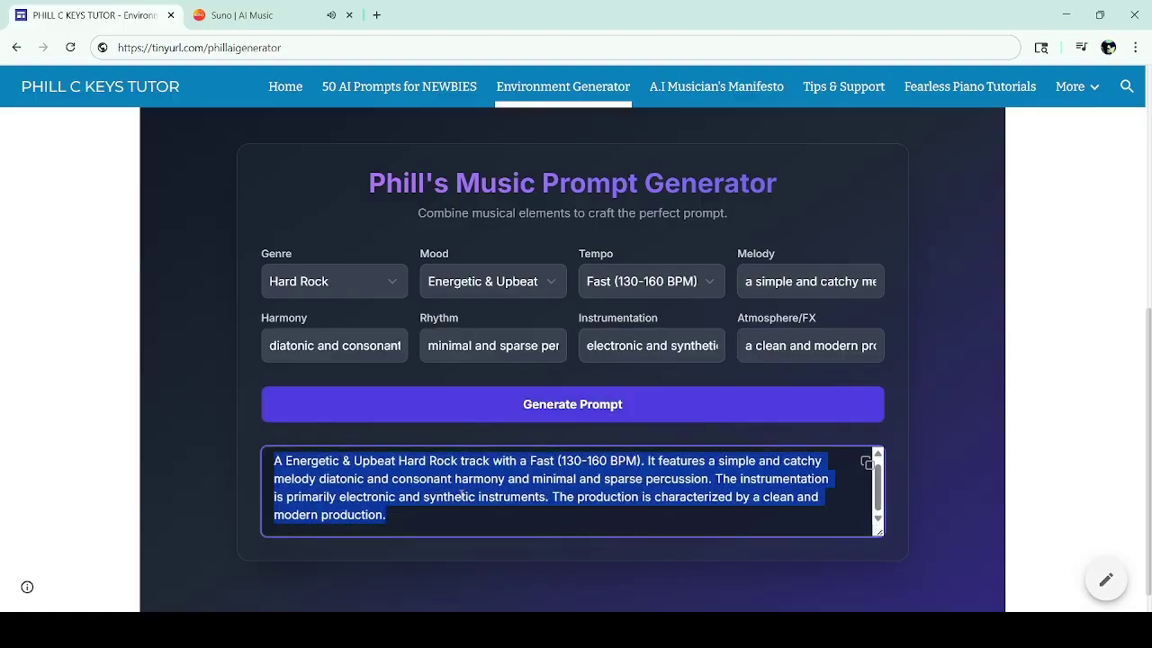
click(866, 464)
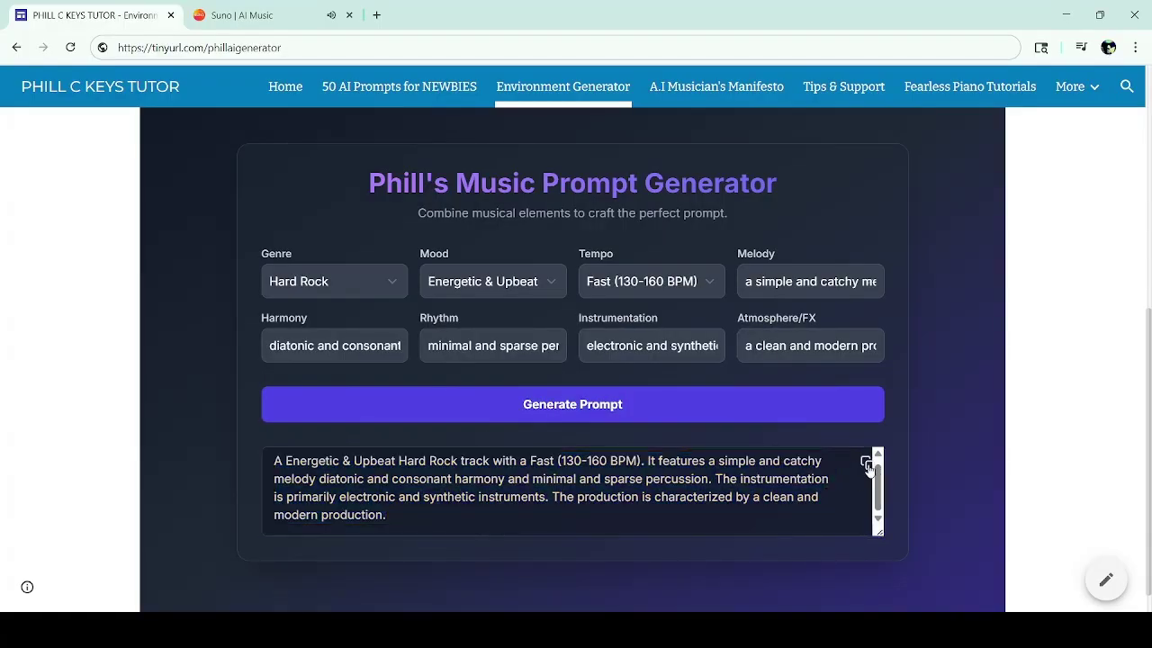
Switch to Suno, replace the song's style description with the copied hard rock prompt, and lower the playback volume.
click(236, 9)
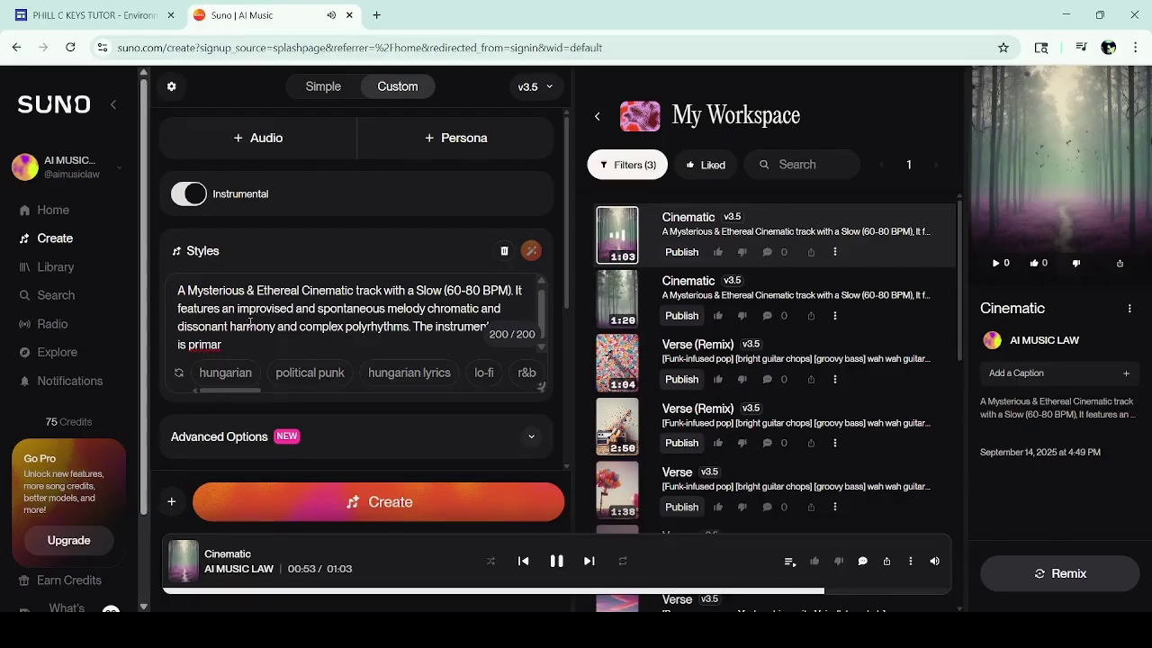
key(ctrl+a)
key(BackSpace)
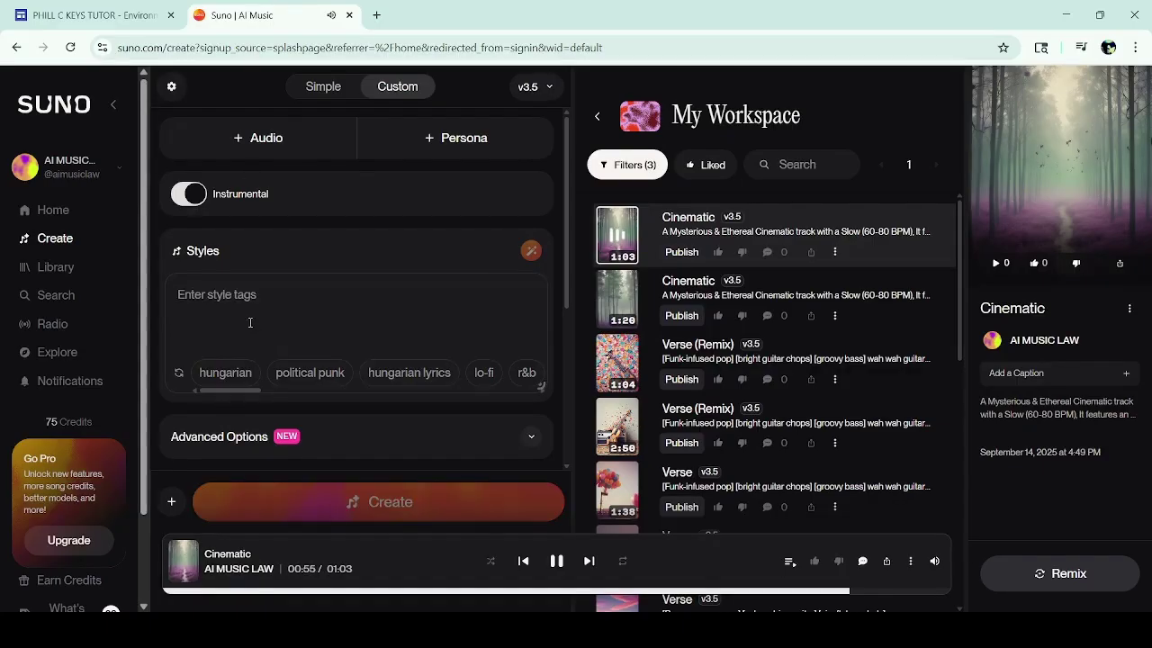
key(ctrl+v)
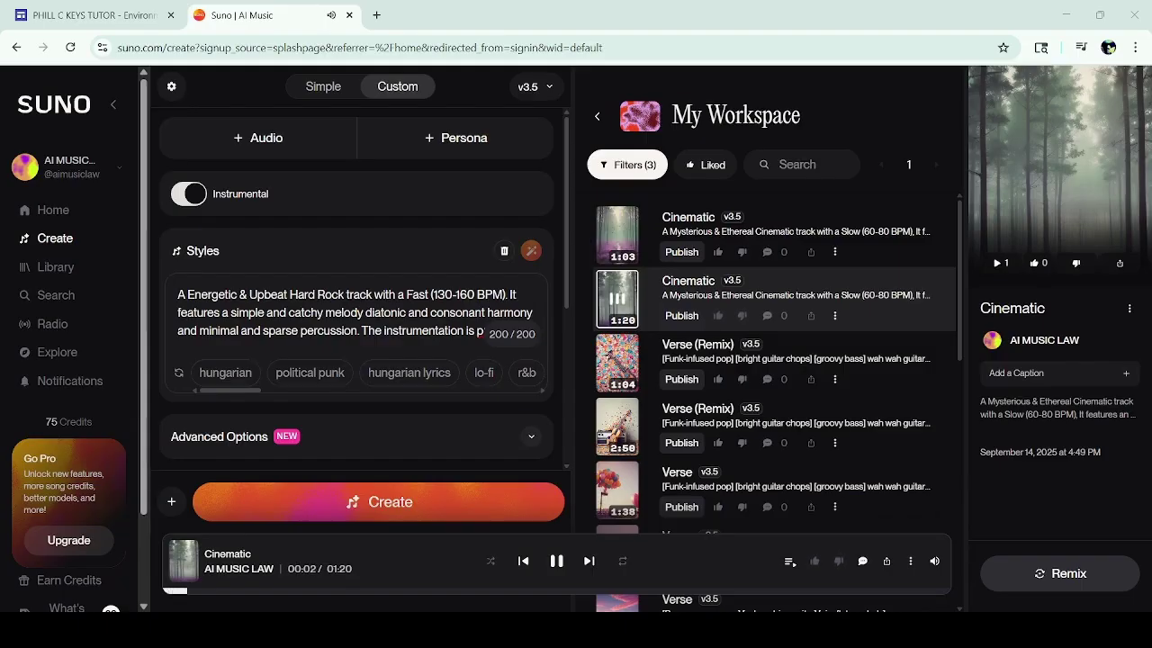
mouse_move(933, 563)
drag(939, 521, 942, 525)
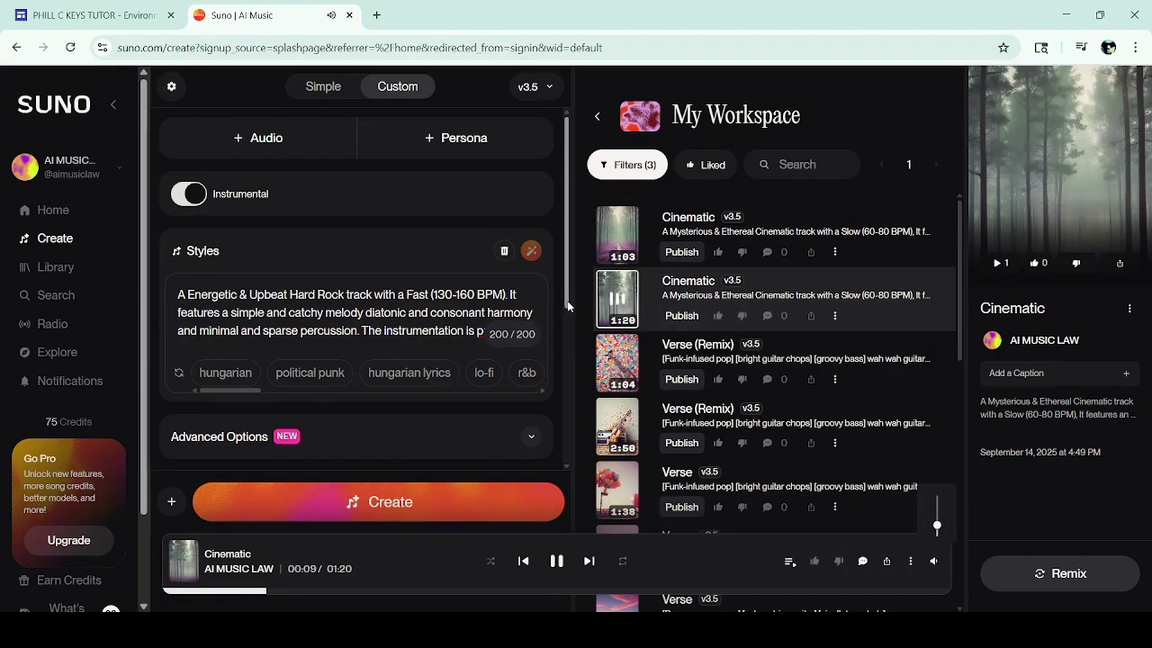
Title the song "hard rock" and create it as an instrumental.
drag(568, 306, 576, 441)
click(368, 277)
key(ctrl+a)
text(har)
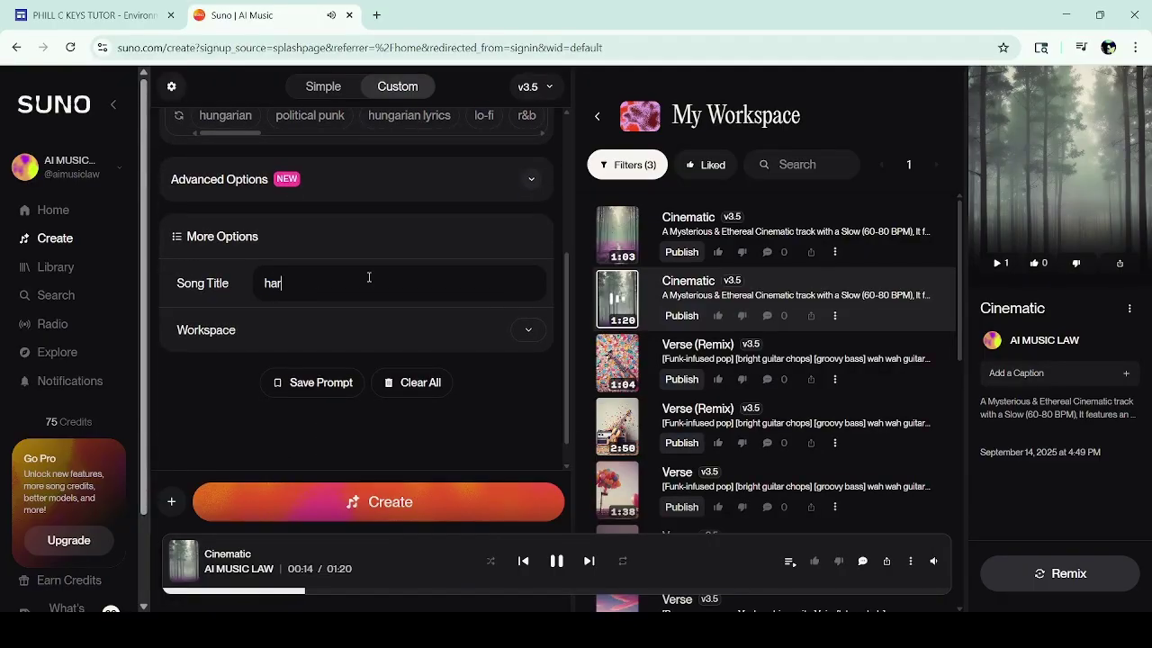
text(d rock)
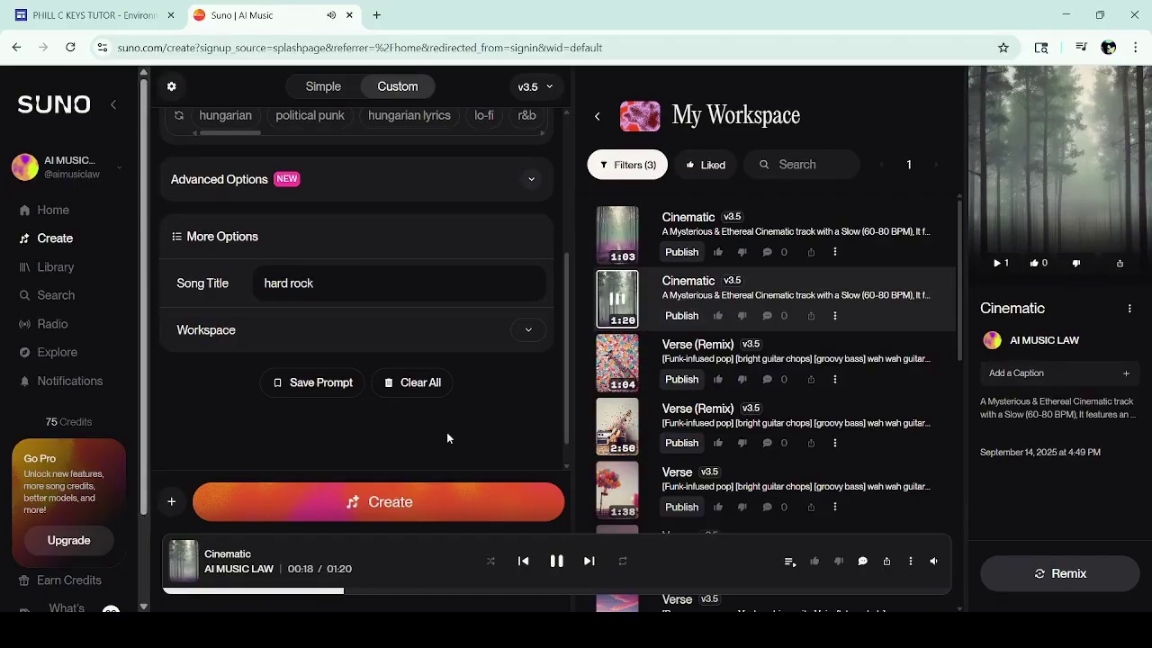
click(454, 501)
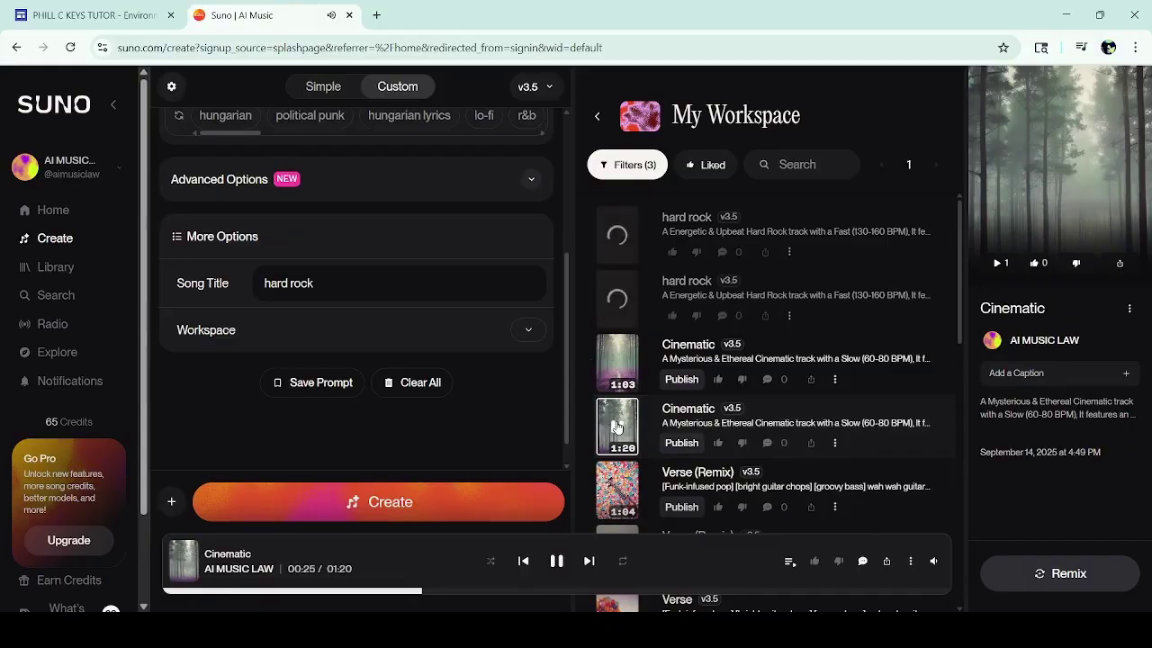
Raise the playback volume to maximum and play both new hard rock tracks, starting with the second one in the workspace.
mouse_move(933, 561)
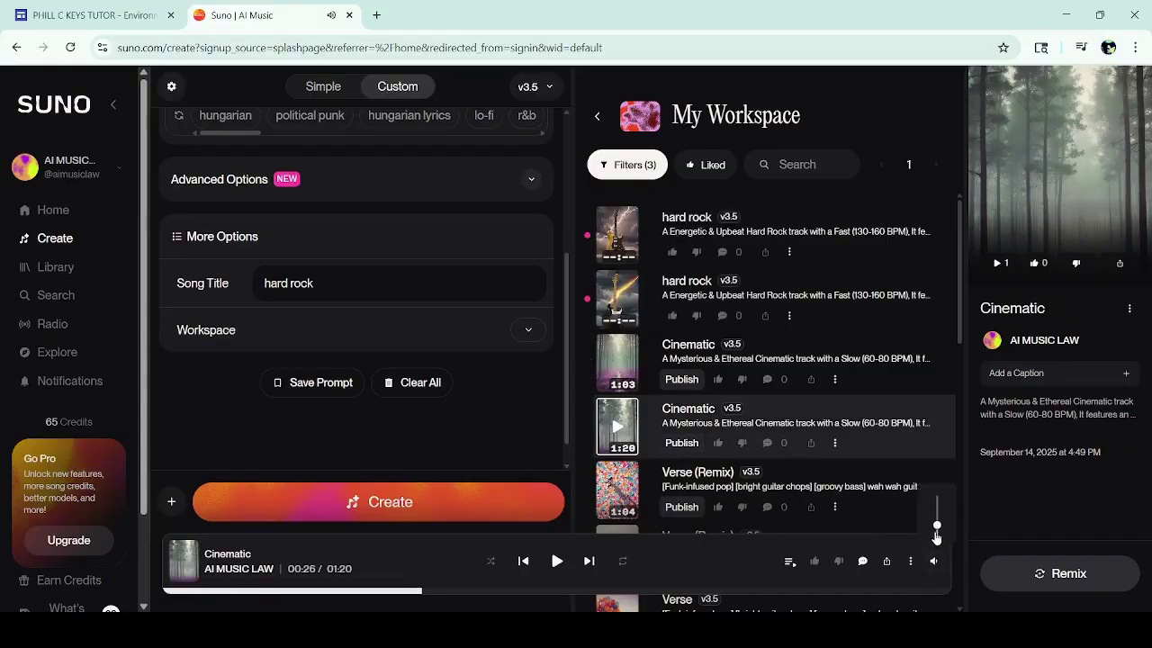
drag(936, 531, 936, 495)
click(617, 303)
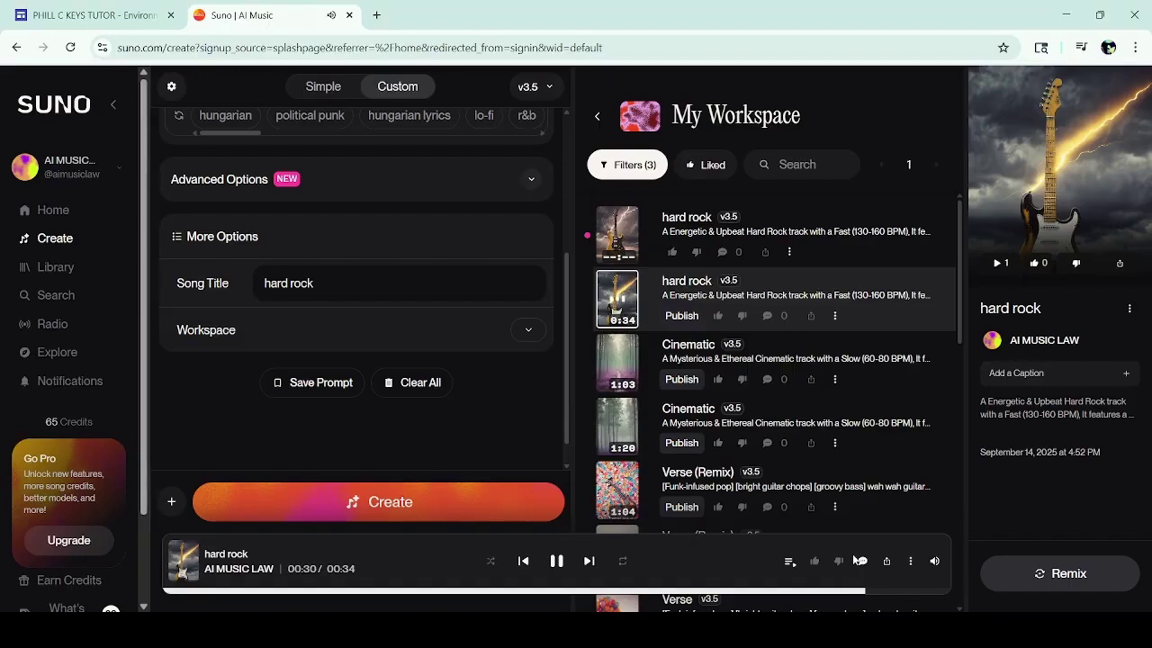
click(616, 236)
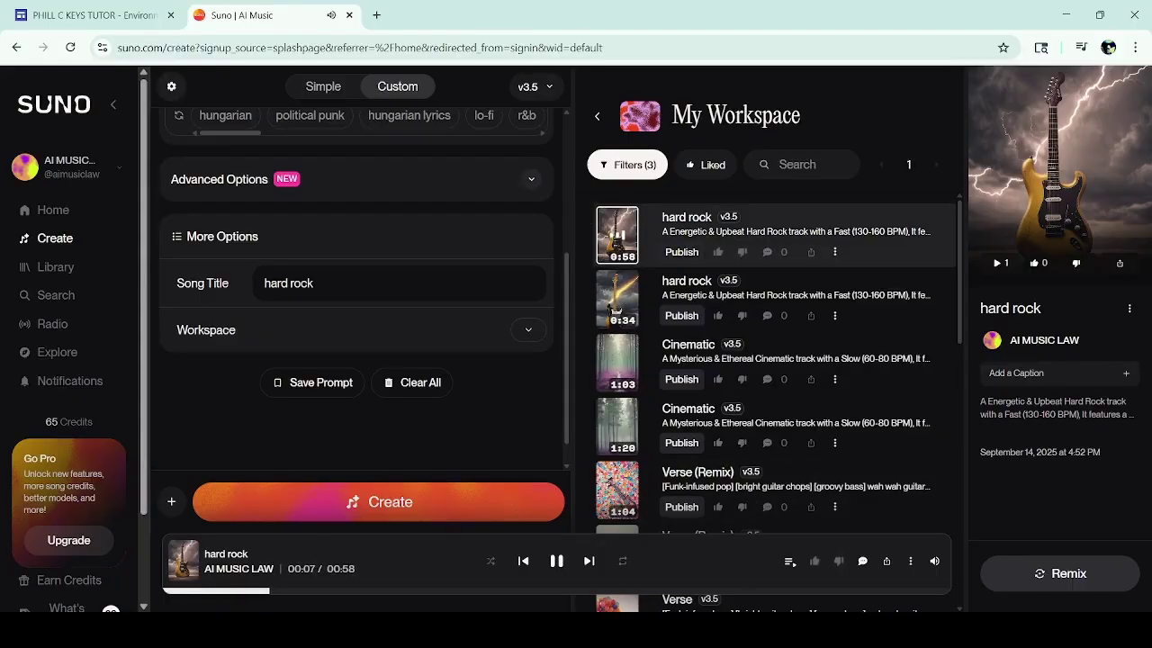
Lower the playback volume and pause the hard rock track.
mouse_move(933, 561)
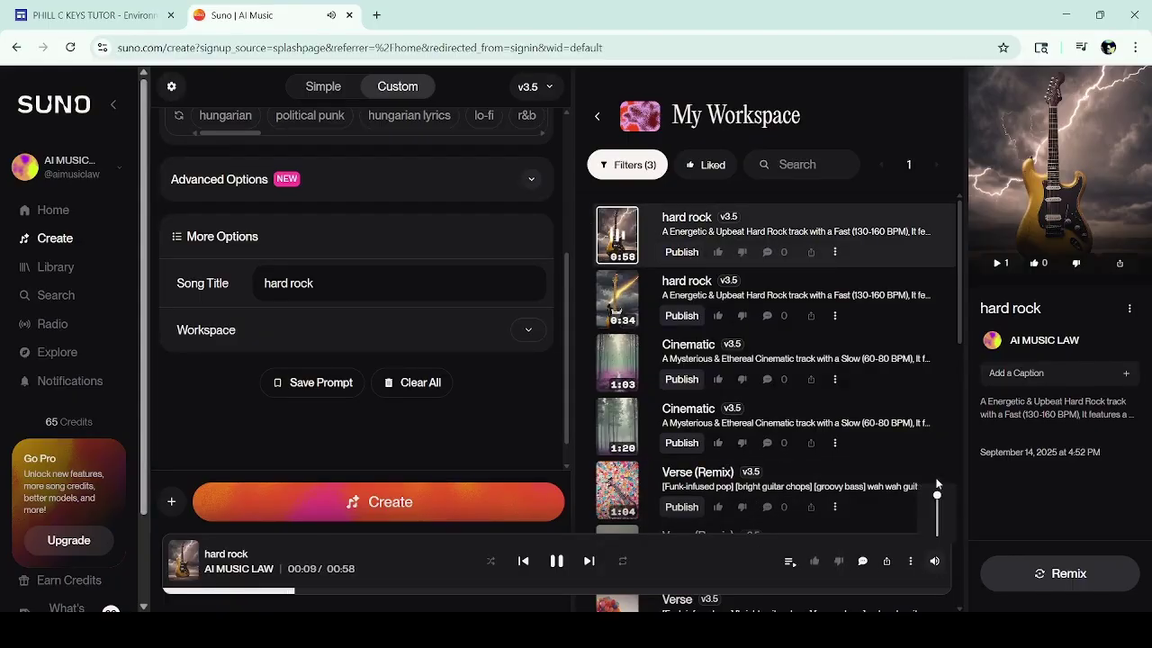
drag(937, 496, 938, 531)
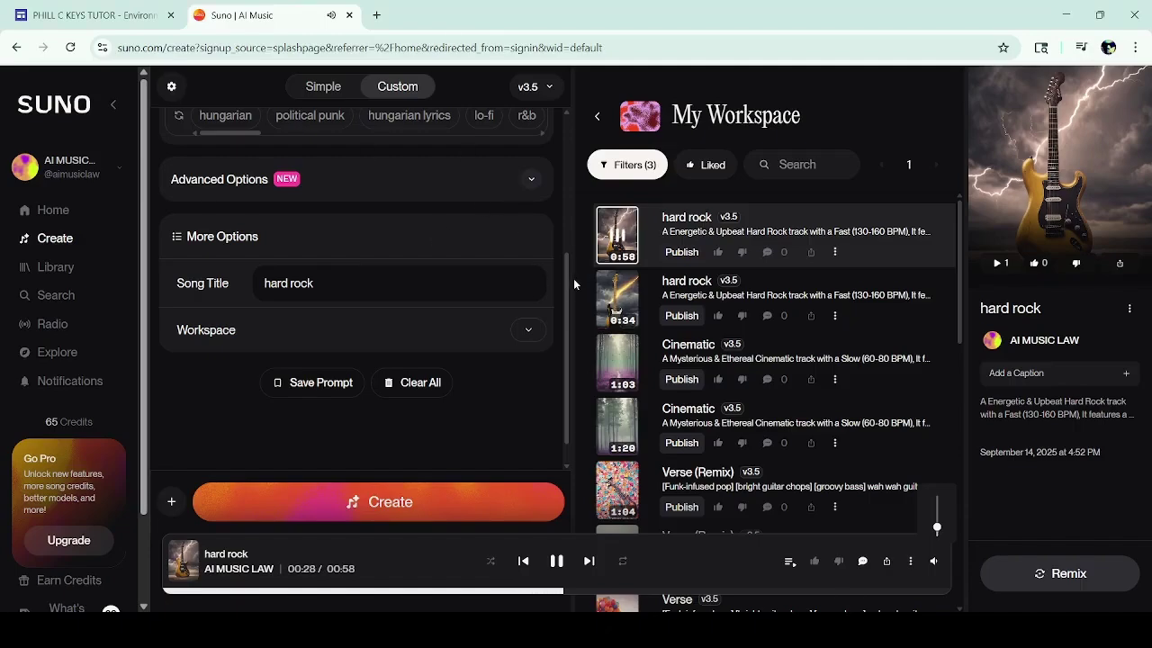
drag(566, 284, 570, 179)
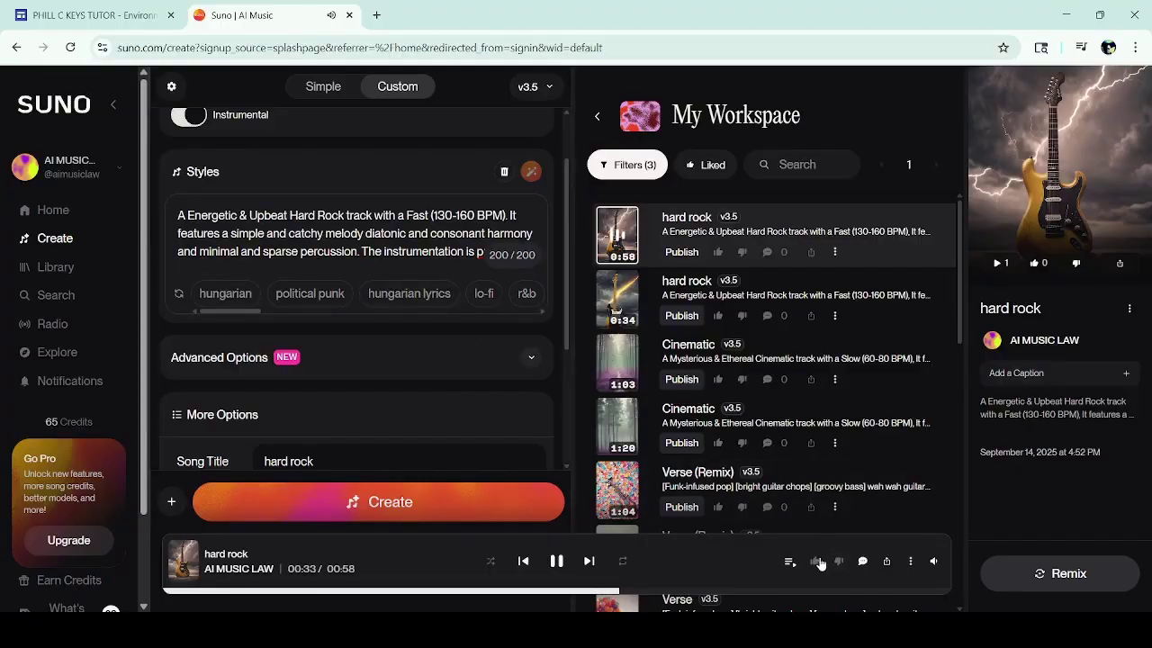
click(555, 564)
Turn off Instrumental and enter the lyric line "I am on a roll today".
drag(564, 319, 559, 227)
click(227, 257)
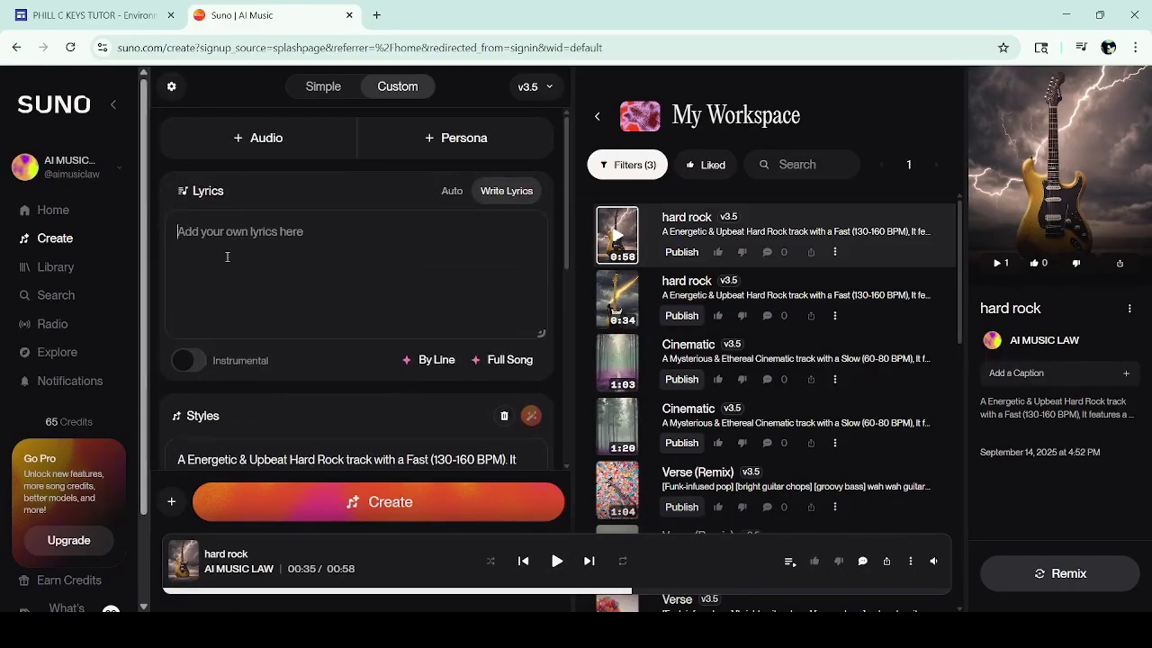
text(I am on a roll today)
key(ctrl+a)
click(227, 257)
key(ctrl+v)
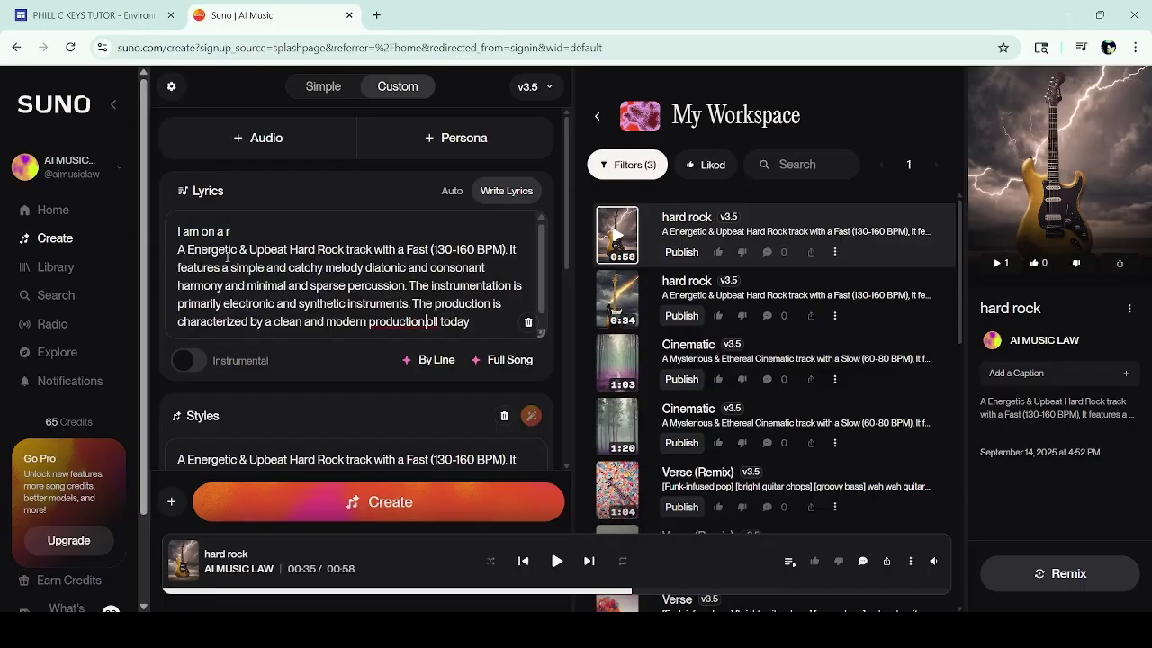
key(ctrl+a)
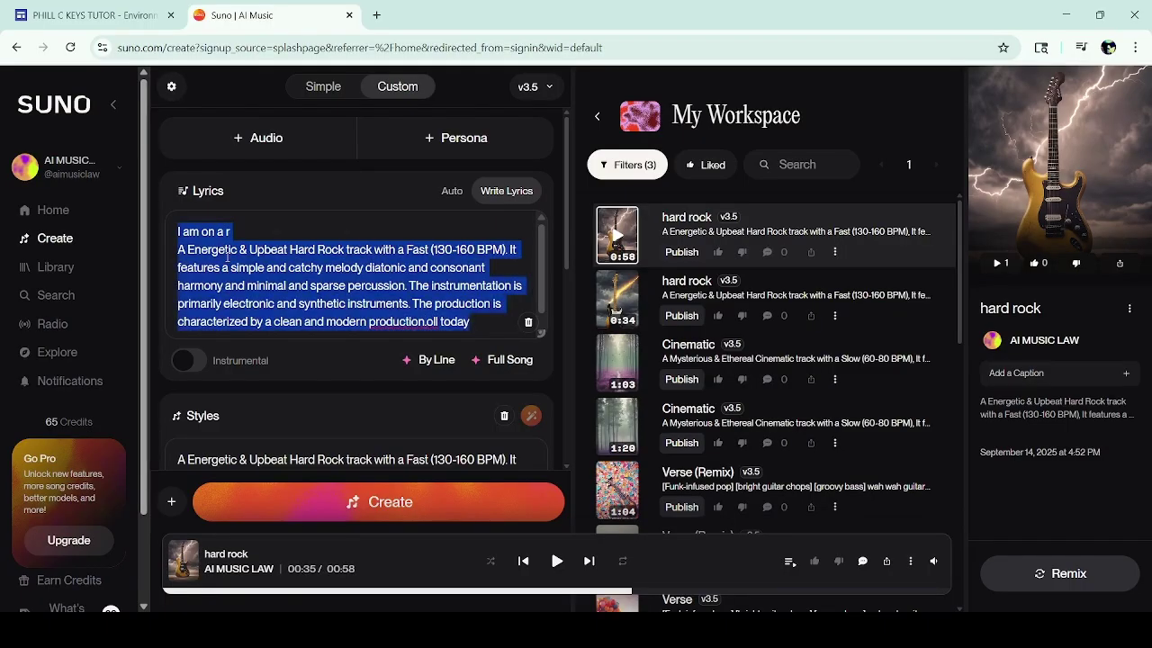
key(ctrl+z)
Copy the lyric line "I am on a roll today" and repeat it so the lyrics have four identical lines.
key(ctrl+a)
key(ctrl+c)
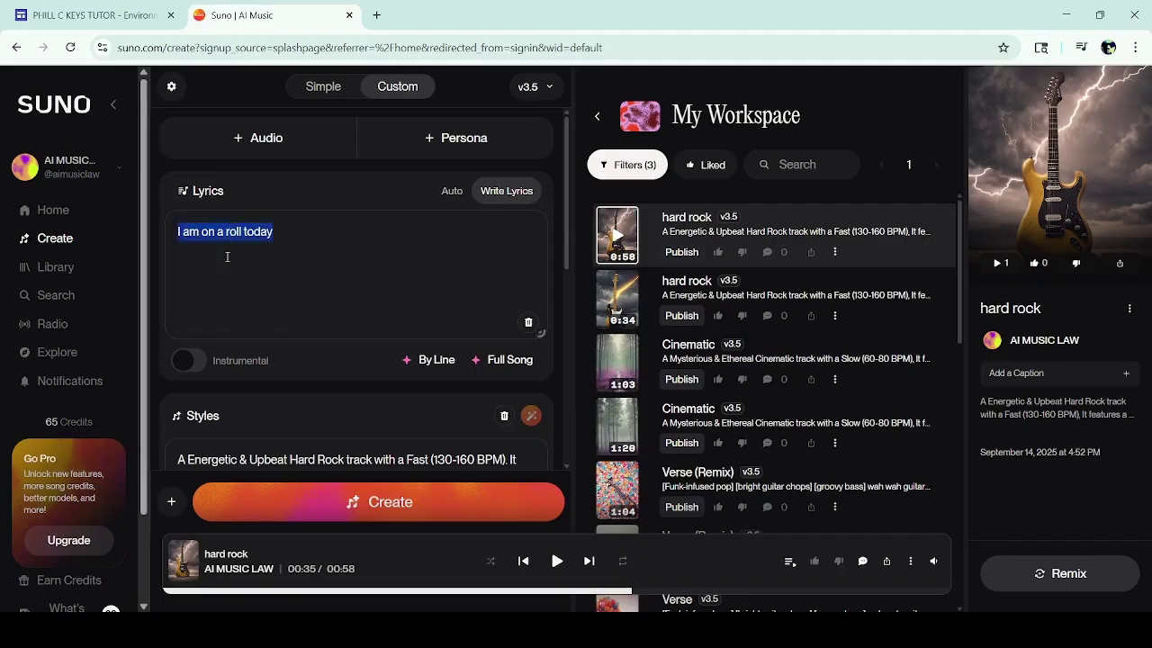
click(227, 256)
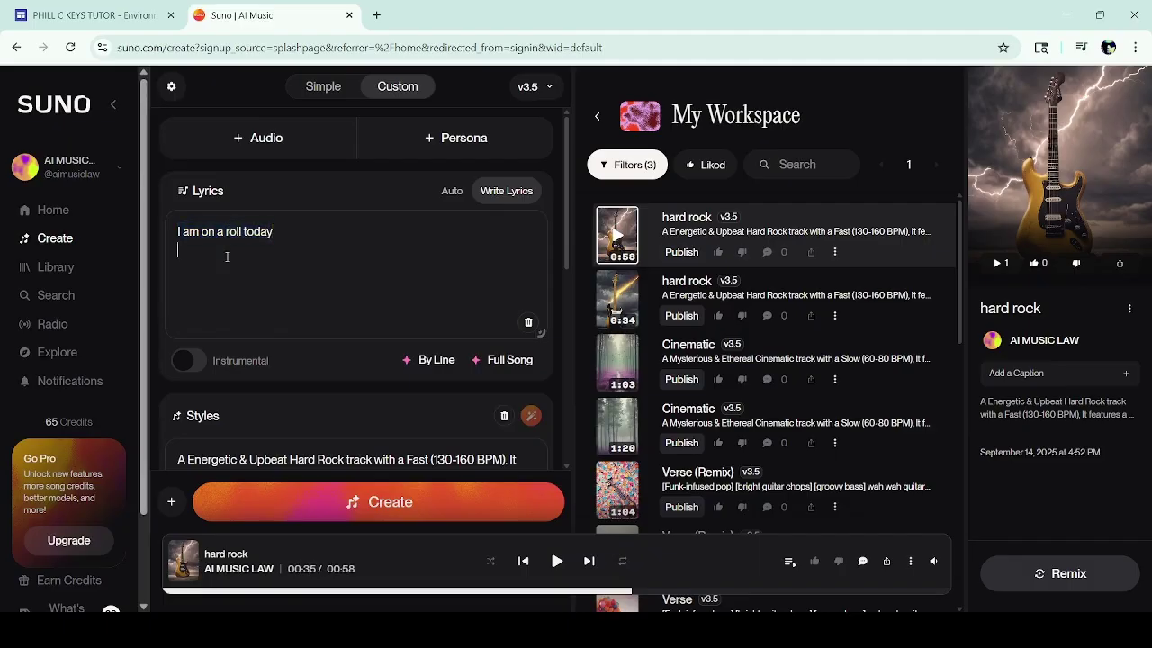
key(ctrl+v)
key(Return)
key(ctrl+v)
key(Return)
key(ctrl+v)
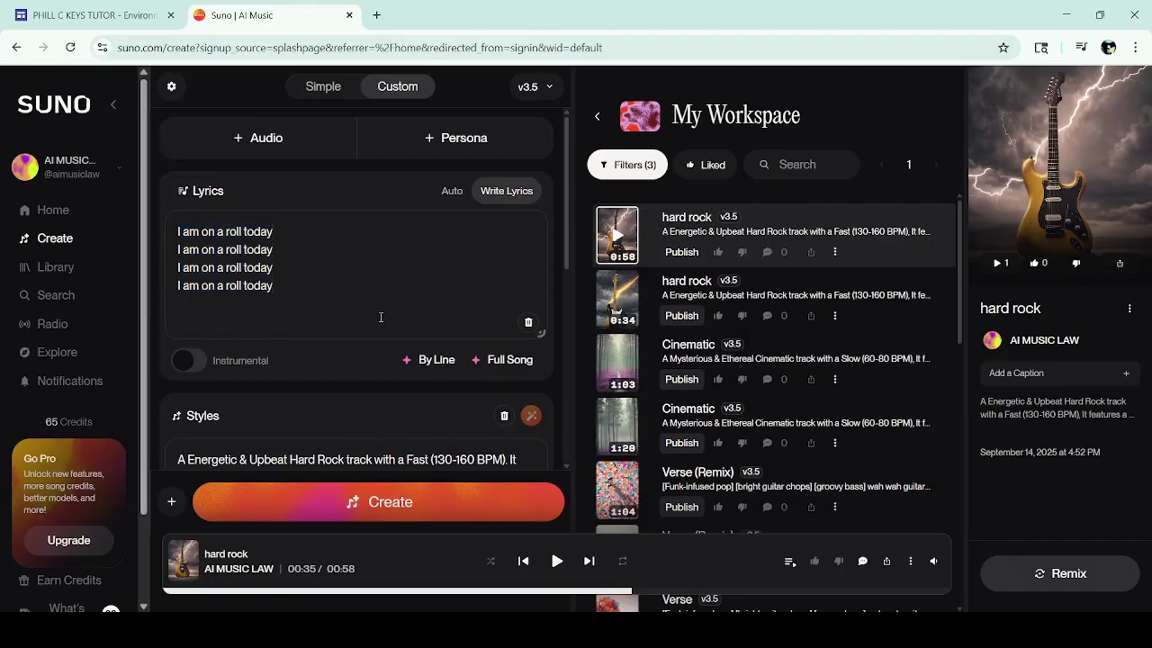
Change the song title to "on a roll", check the style and lyrics, and create the song.
drag(566, 234, 536, 450)
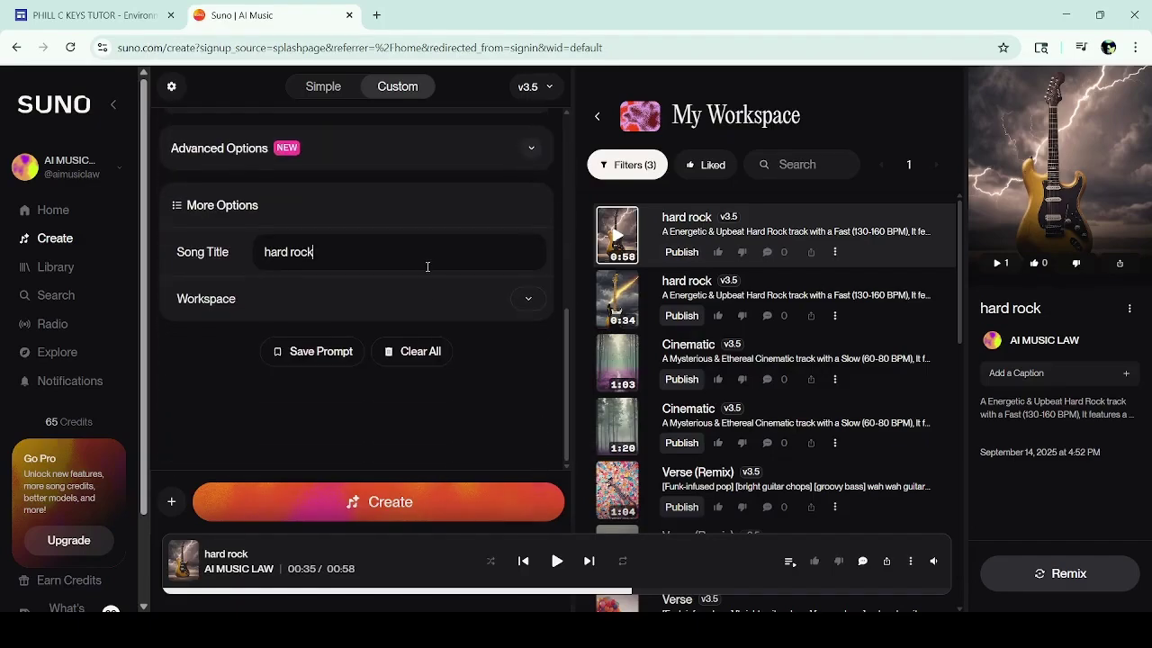
key(ctrl+a)
text(on a roll)
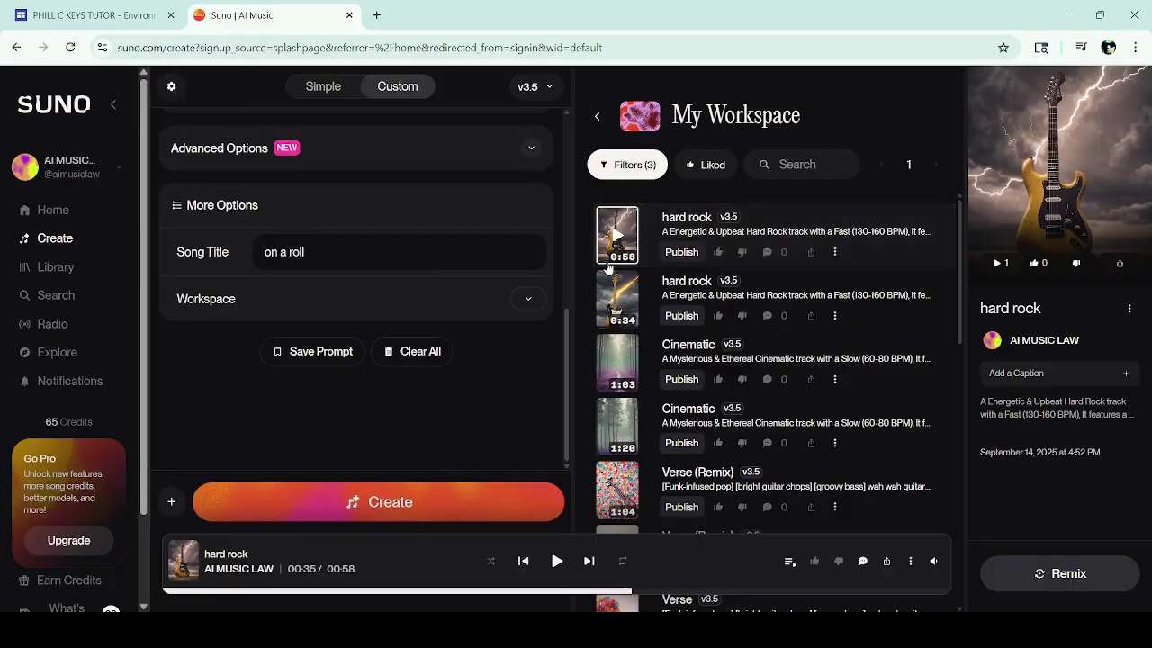
drag(567, 310, 568, 246)
scroll(568, 247, up, 1)
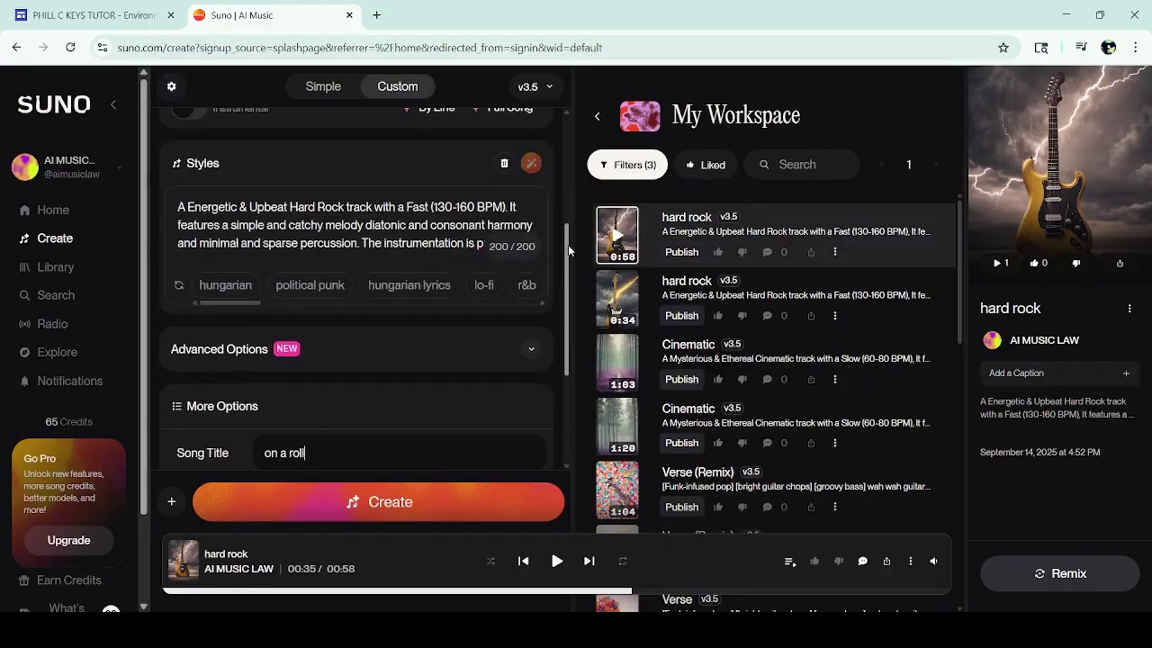
scroll(569, 225, up, 2)
drag(571, 192, 573, 120)
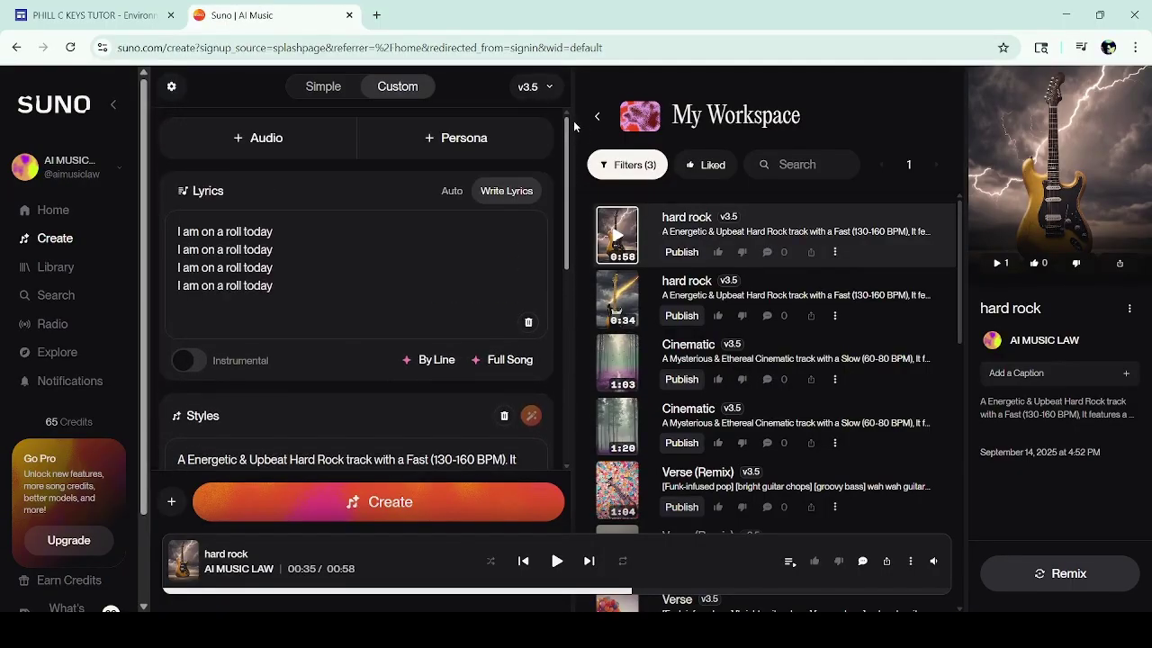
scroll(493, 442, down, 6)
click(463, 506)
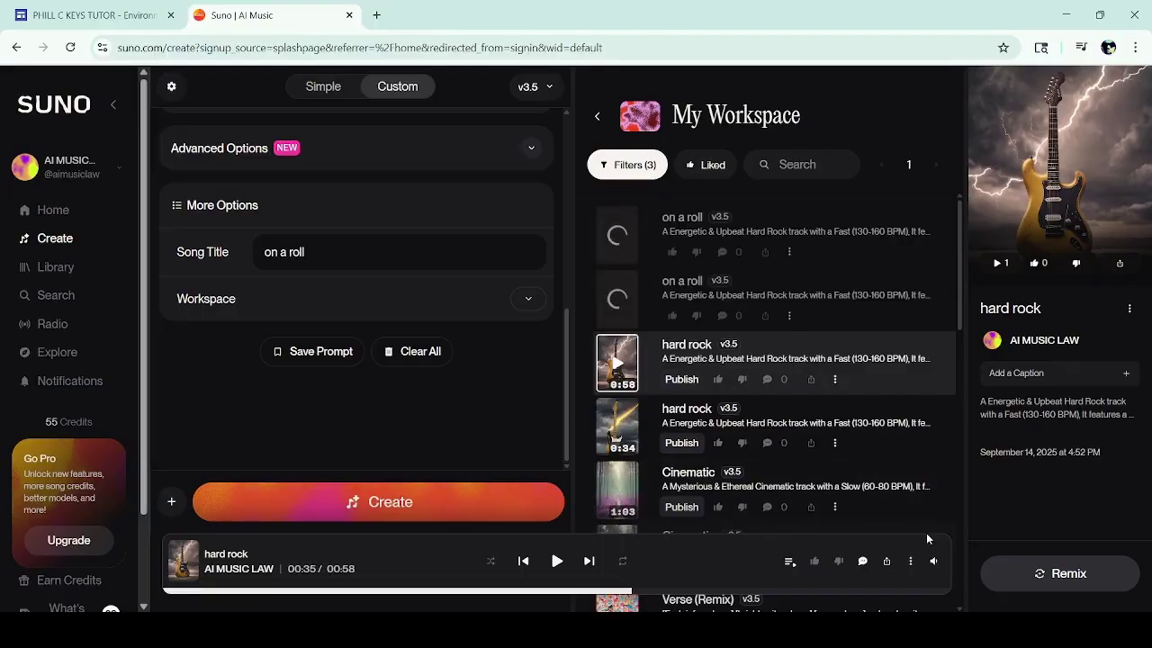
Raise the playback volume partway and play the first "on a roll" track in the workspace.
mouse_move(936, 560)
mouse_move(936, 523)
mouse_down()
mouse_move(936, 502)
mouse_move(940, 513)
mouse_up()
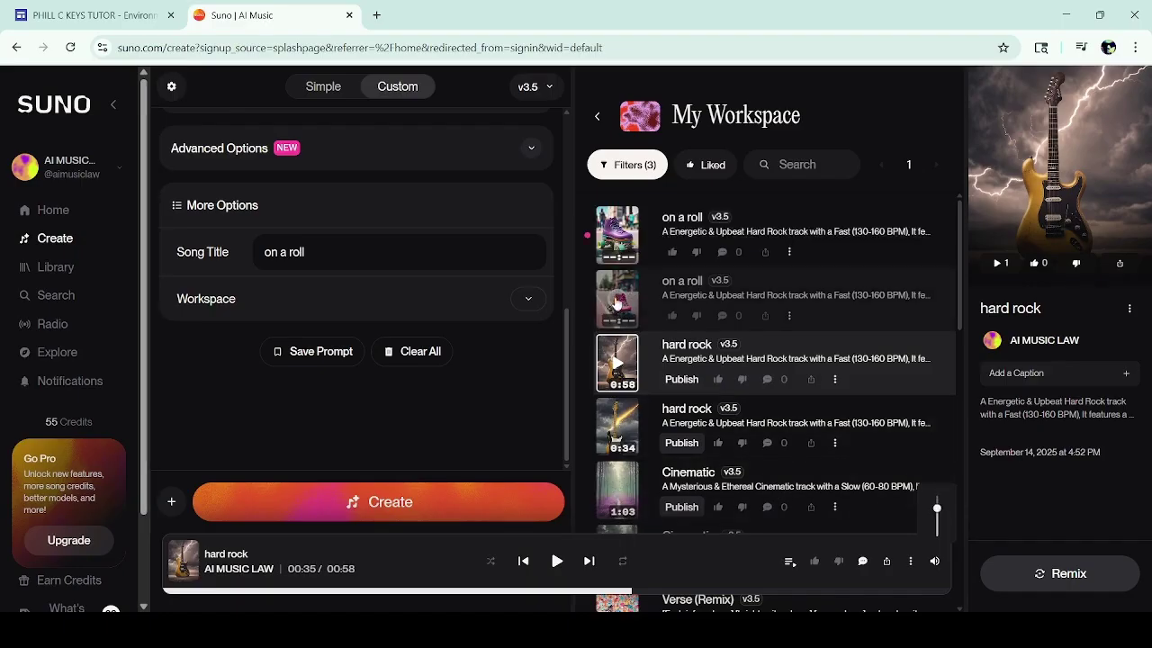
click(618, 233)
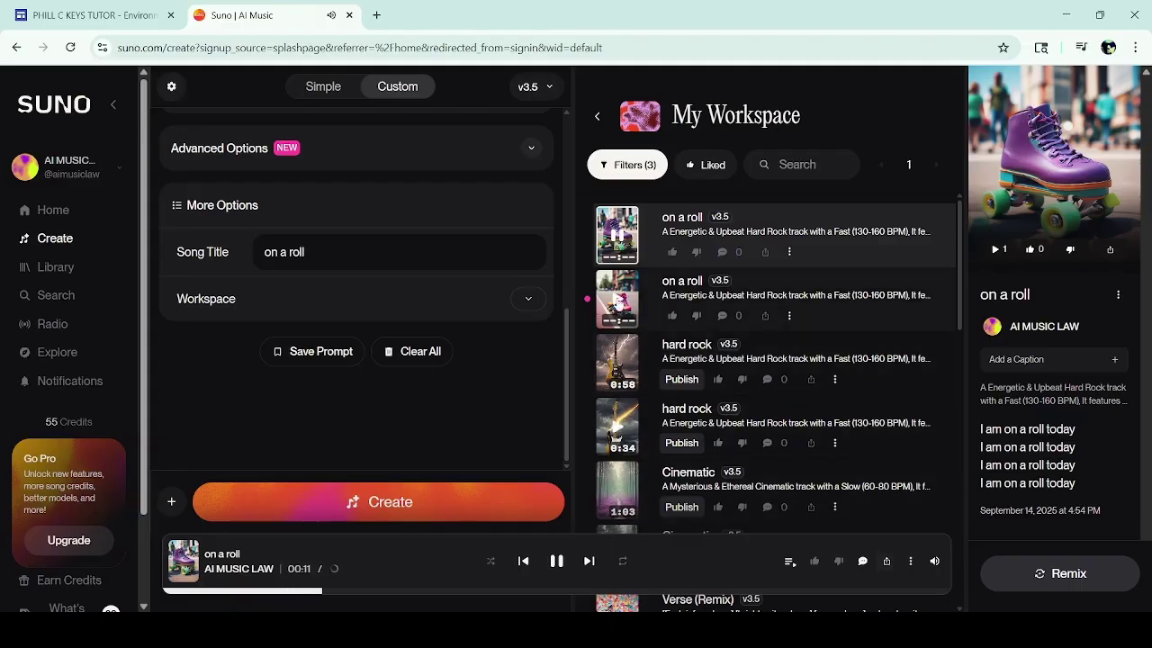
Play the second "on a roll" track in the workspace from the start, and stop playback on the first hard rock track after it.
click(629, 306)
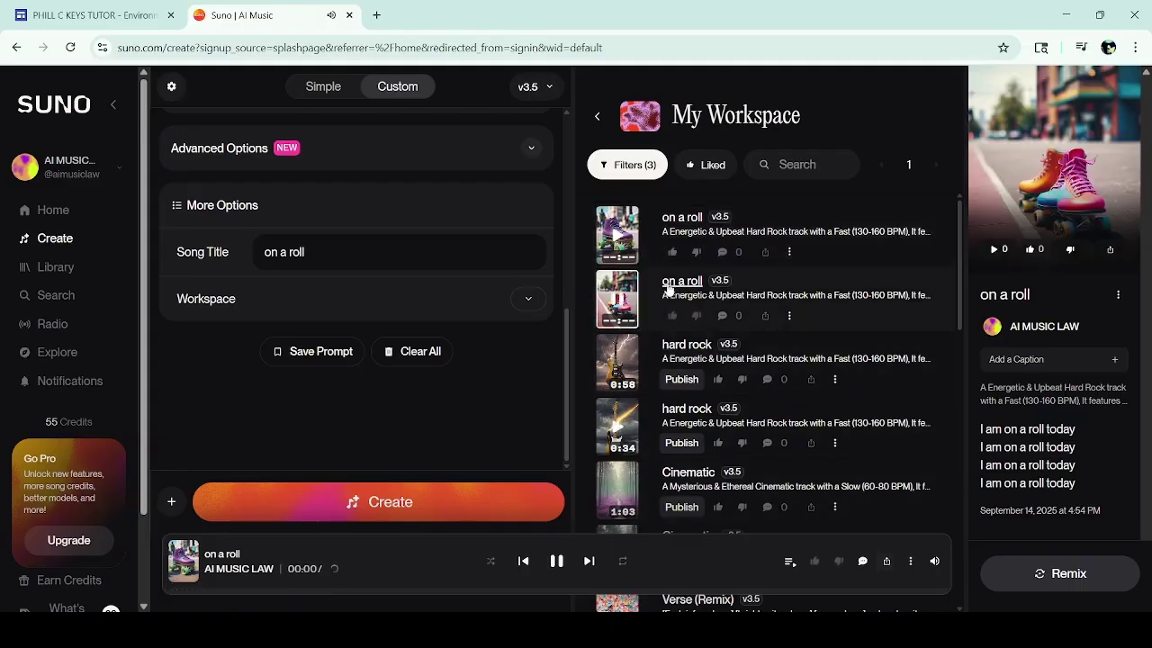
click(617, 306)
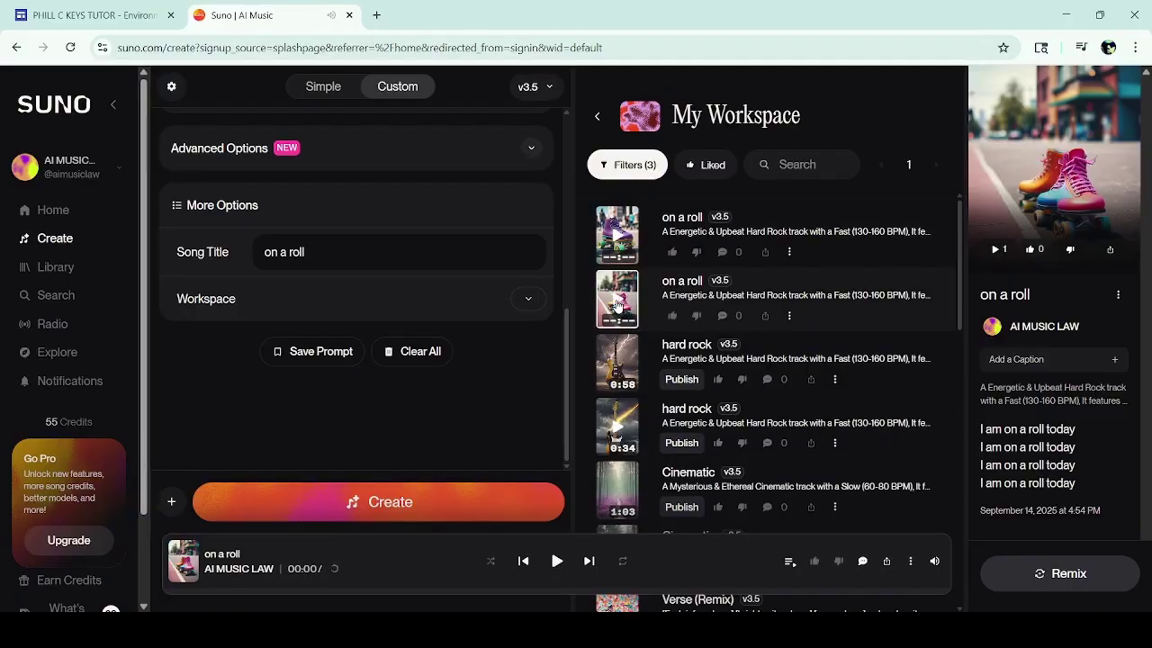
click(618, 306)
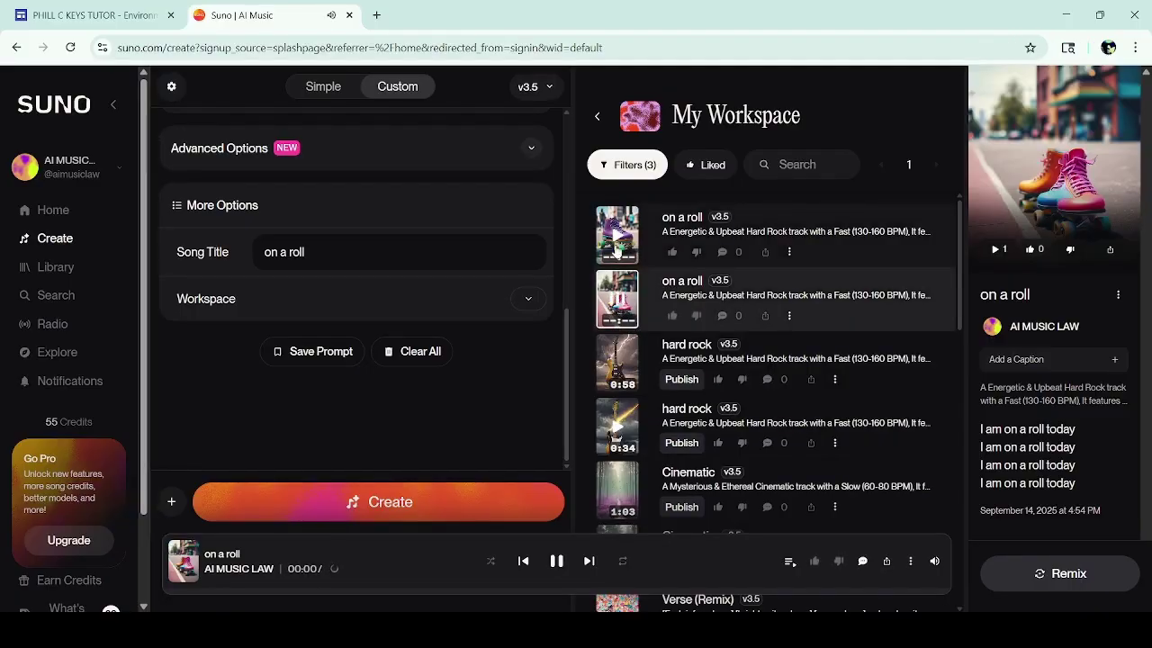
click(617, 252)
click(618, 245)
click(617, 306)
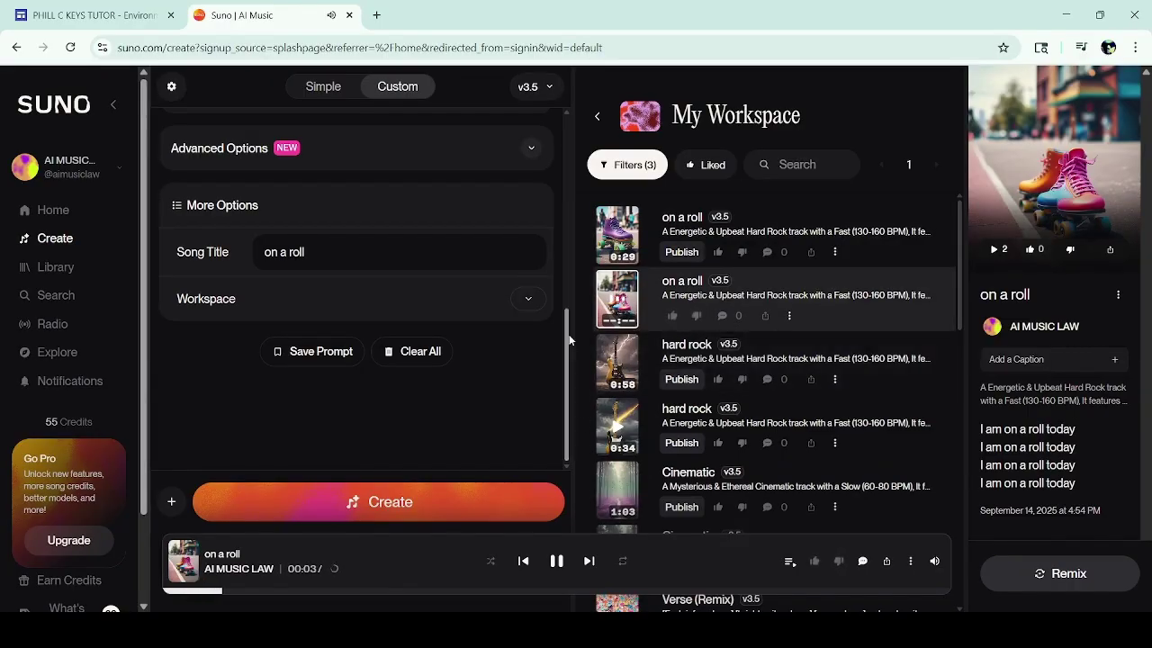
drag(569, 341, 576, 405)
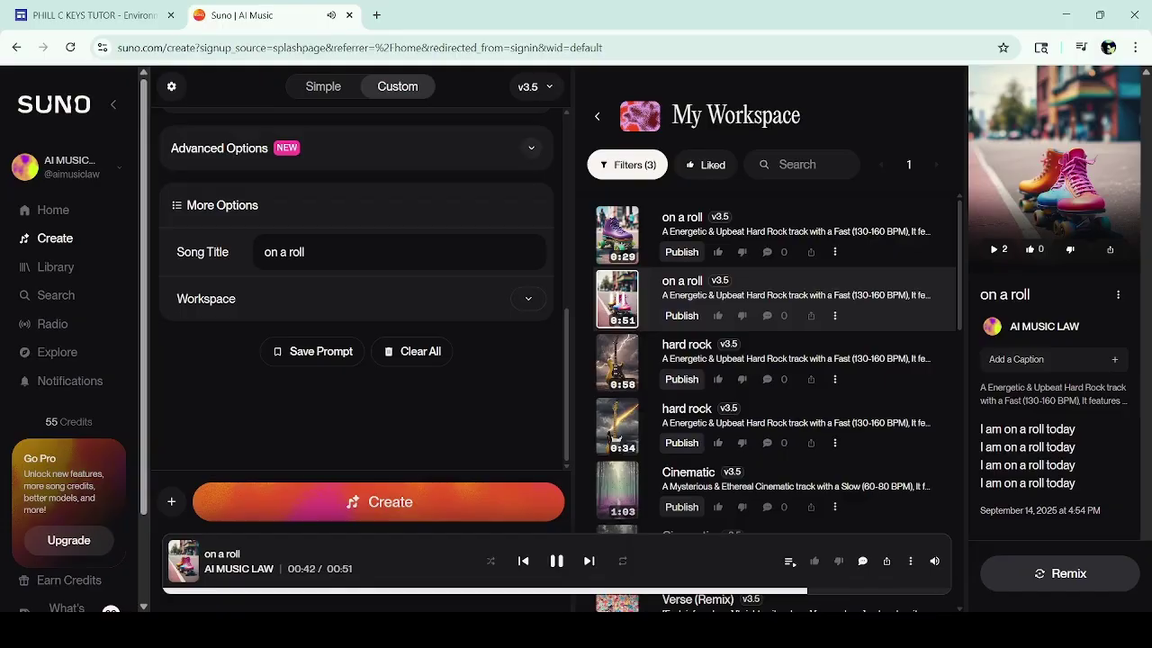
click(617, 362)
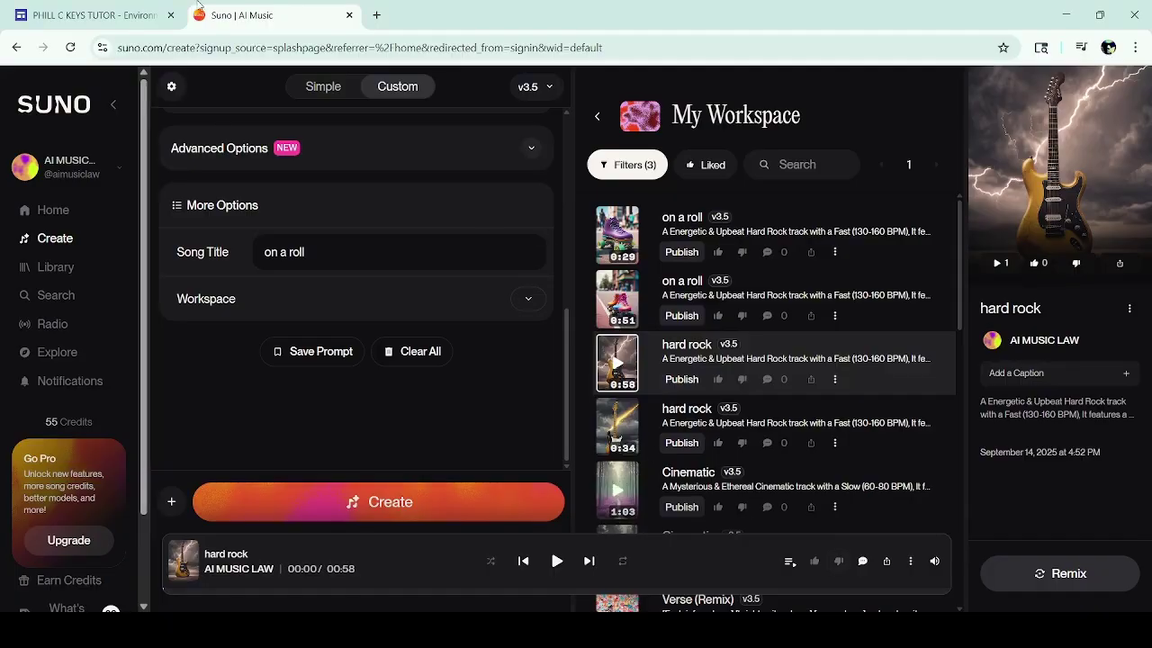
Switch back to the PHILL C KEYS TUTOR site, review the prompt generator, and look over the Fearless Piano Tutorials page.
click(106, 16)
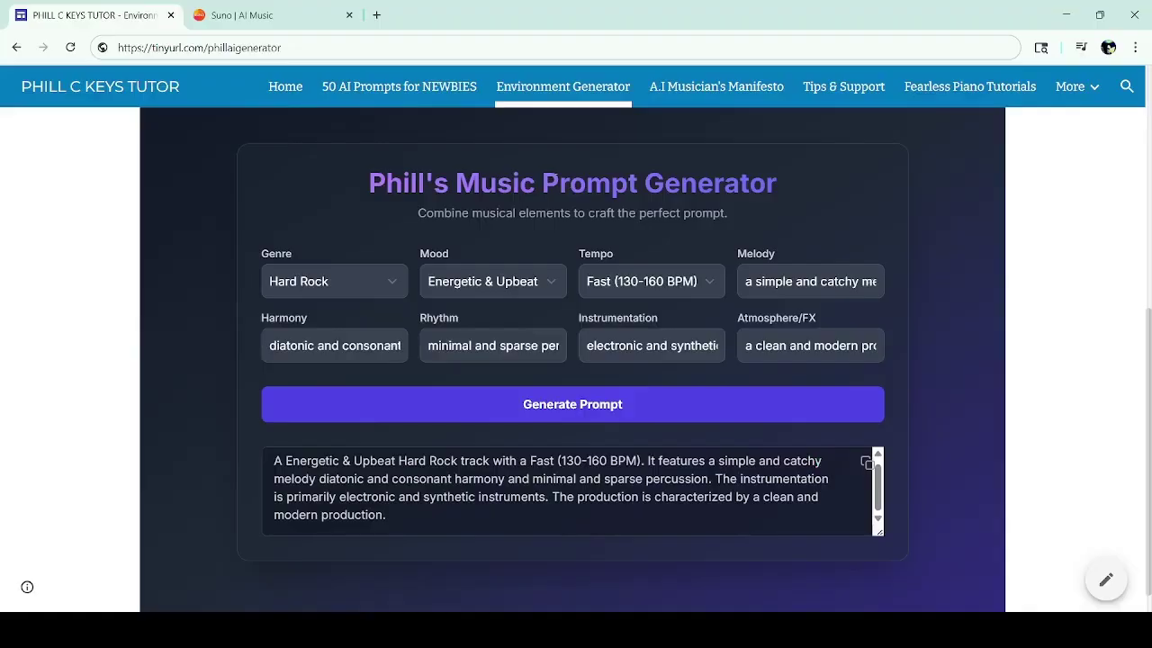
scroll(572, 360, up, 1)
scroll(572, 360, down, 1)
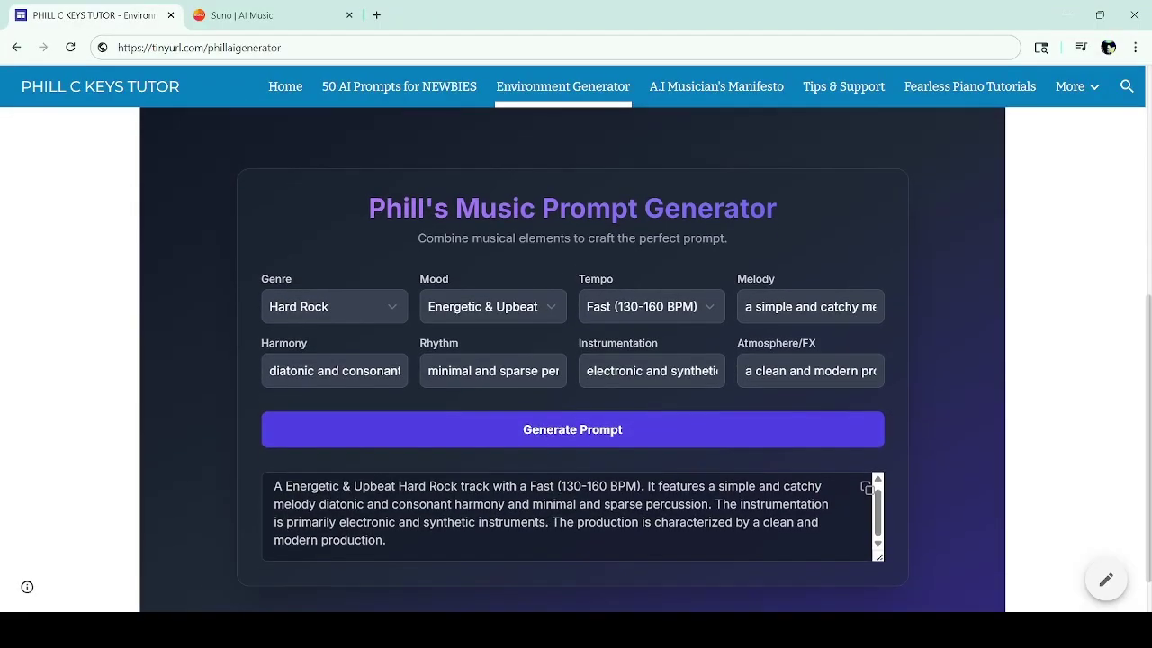
click(928, 85)
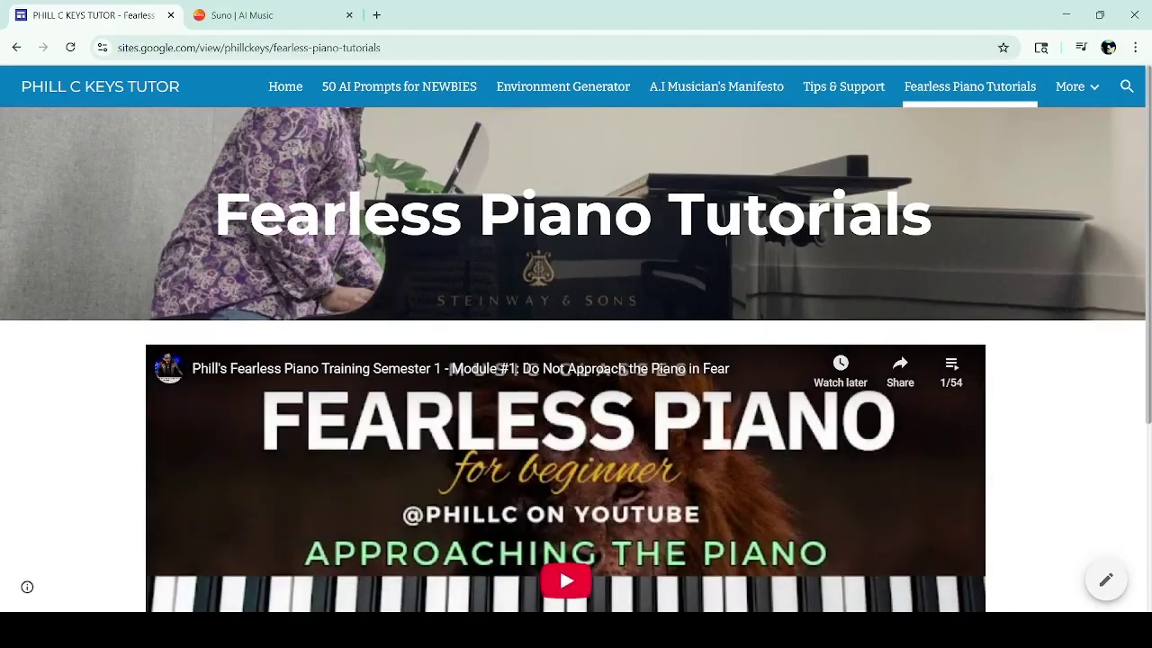
scroll(957, 141, down, 2)
scroll(957, 180, down, 1)
scroll(957, 180, up, 3)
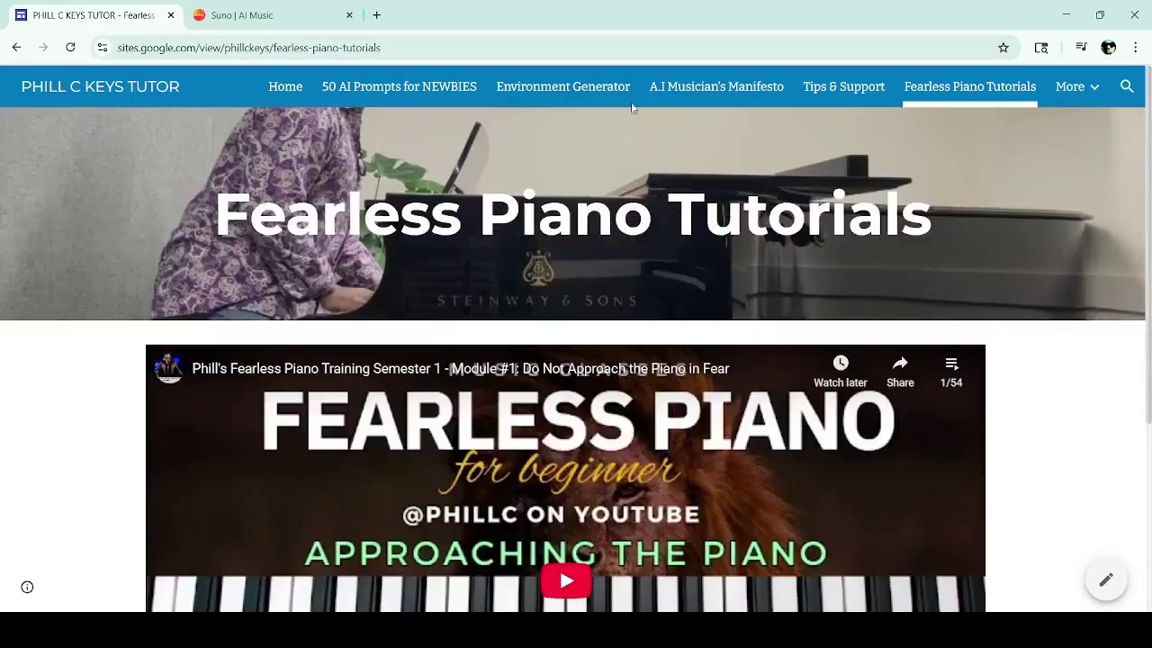
Open the 50 AI Prompts for NEWBIES page and skim through its prompt list.
click(404, 86)
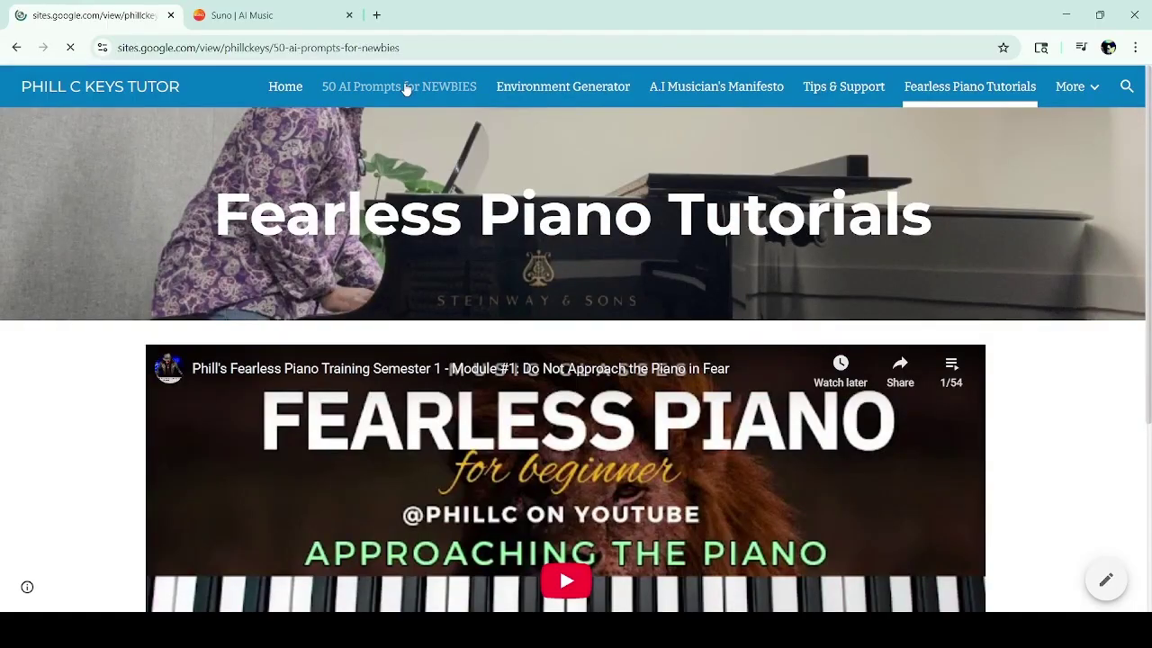
scroll(404, 86, down, 15)
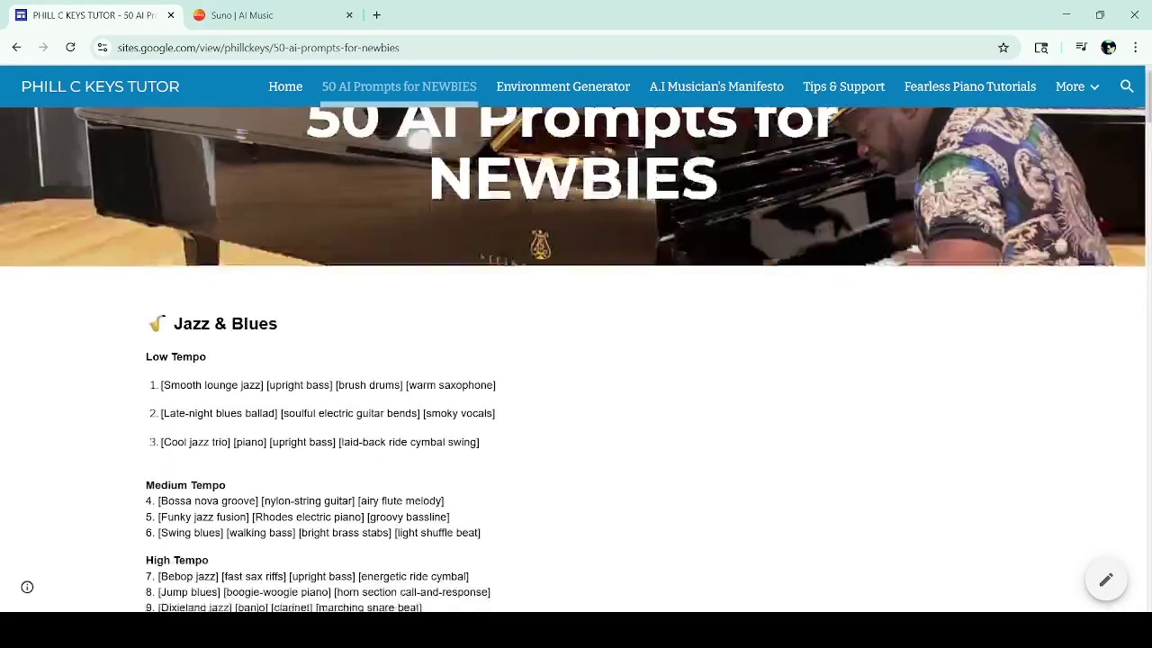
scroll(576, 360, down, 5)
scroll(576, 360, up, 20)
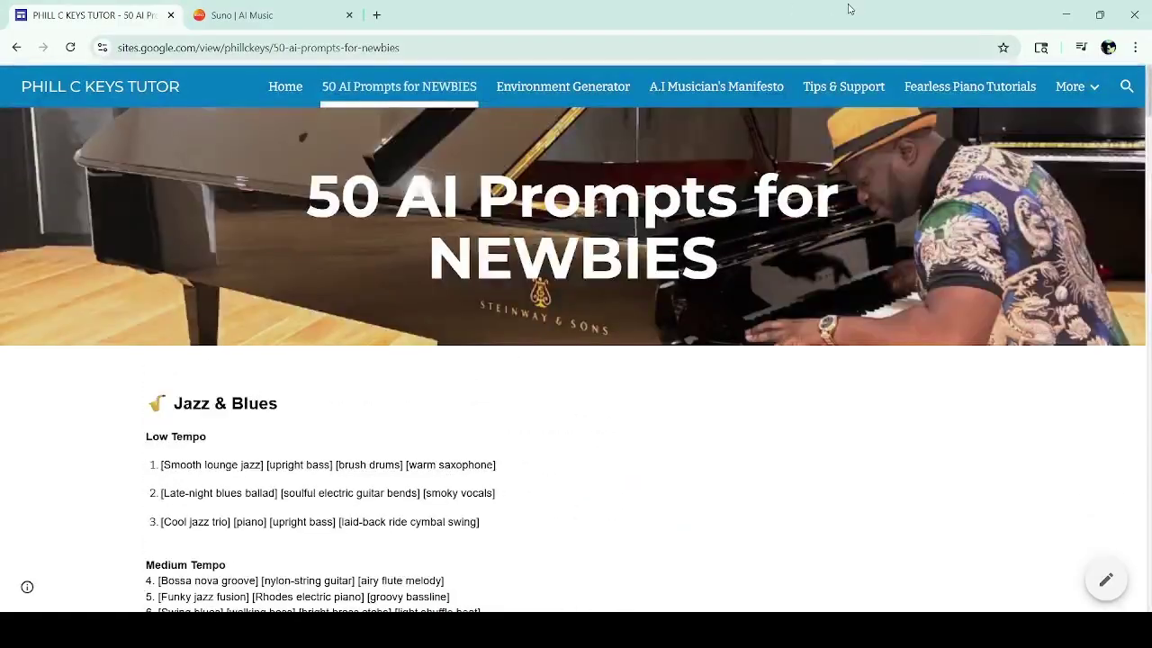
Open the site's Chord Helper page and play the iii chord, Em, in the key of C.
mouse_move(1075, 90)
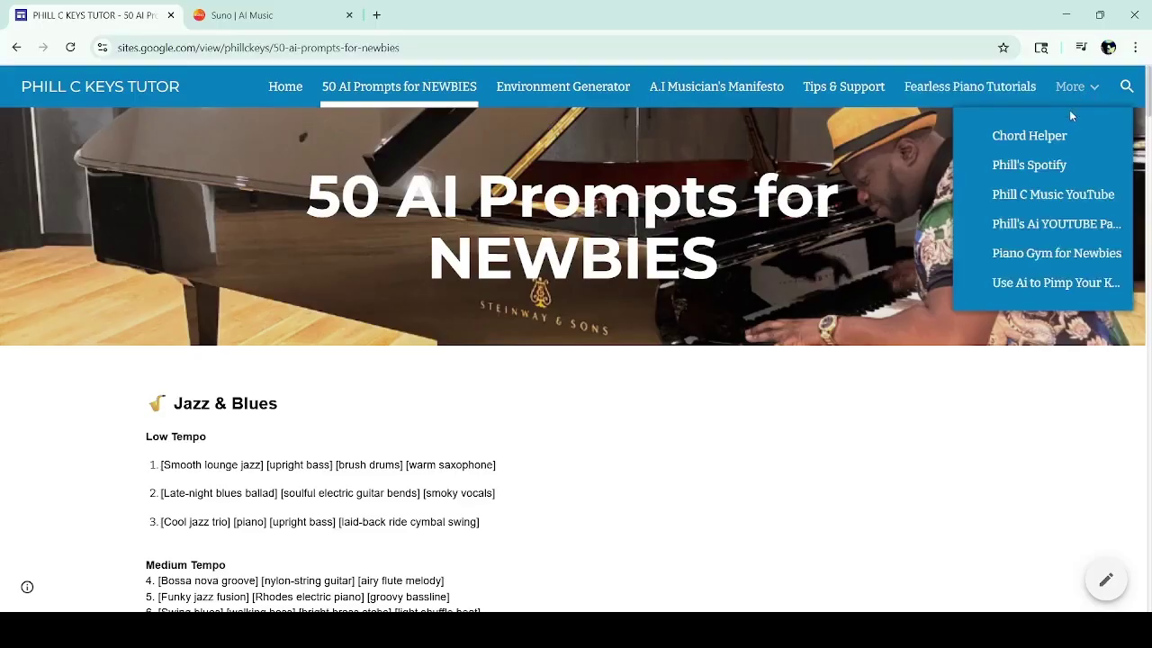
click(1047, 139)
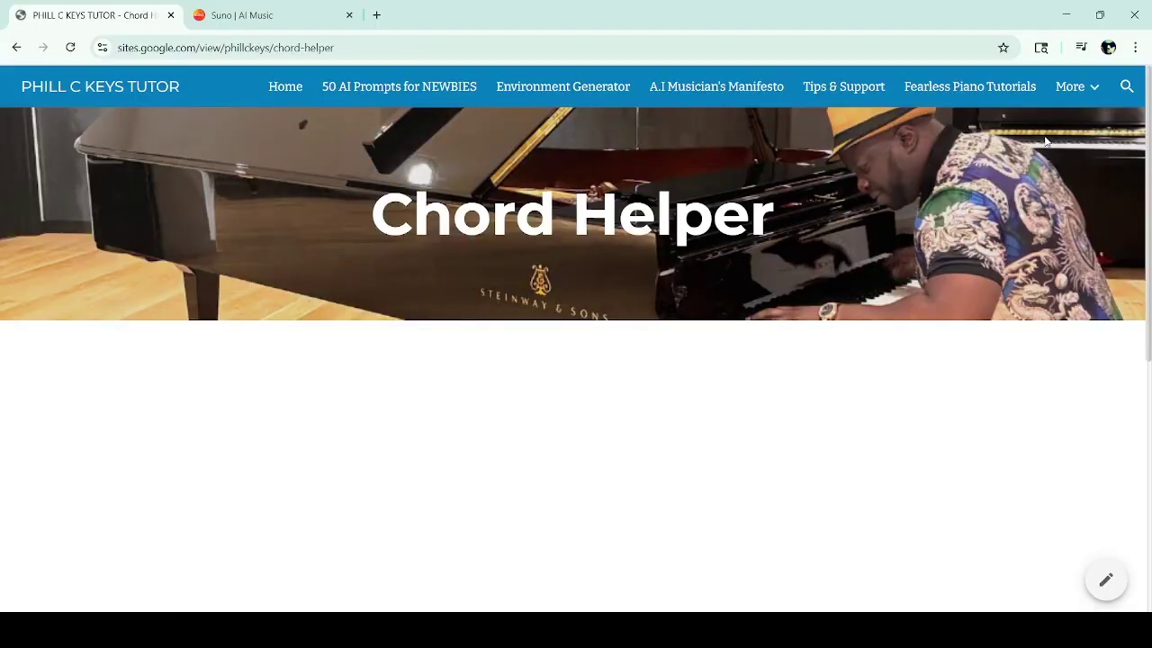
scroll(1046, 141, down, 4)
scroll(573, 342, down, 1)
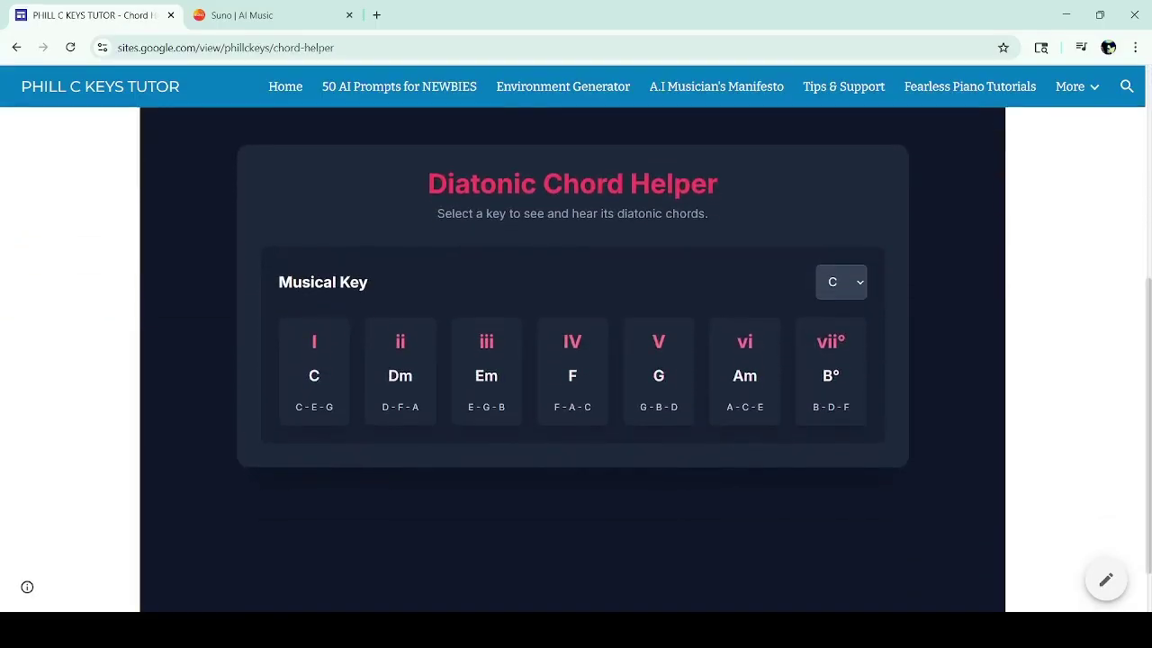
double_click(490, 376)
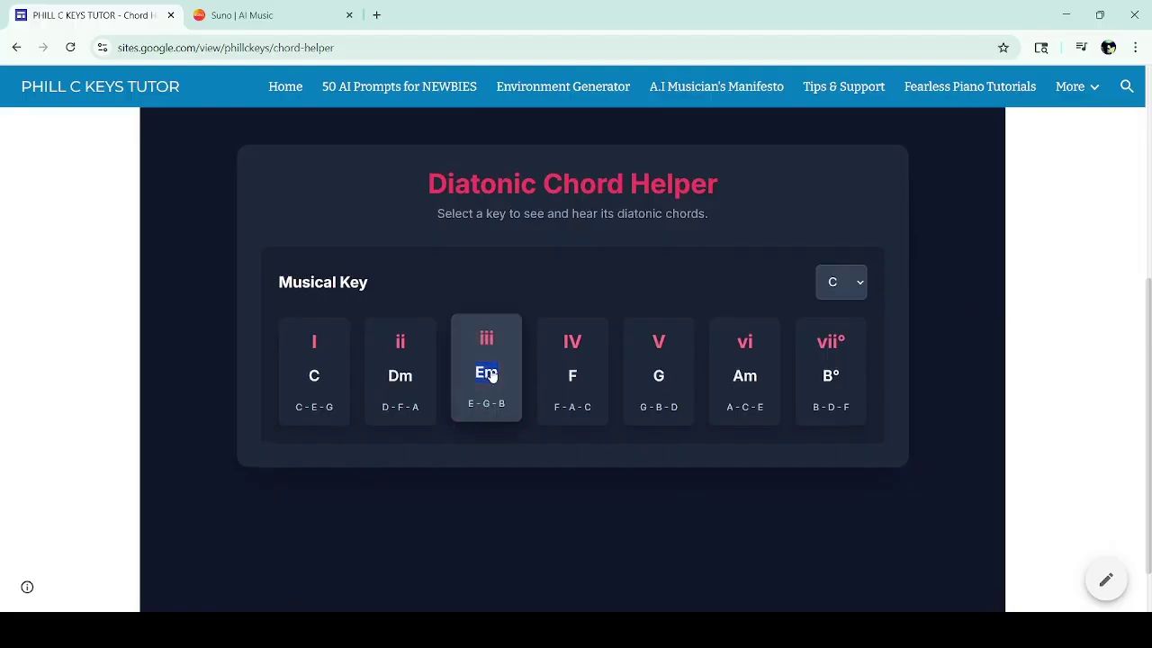